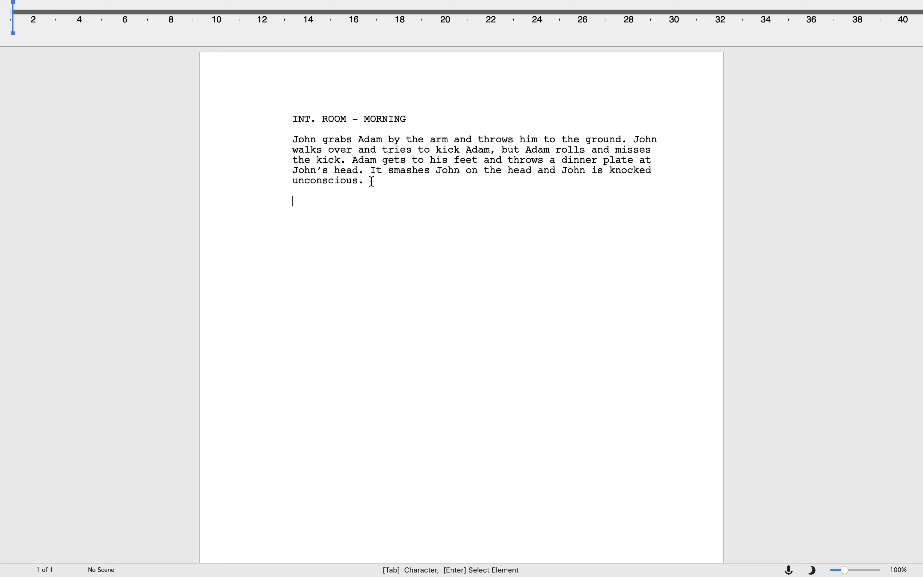
double_click(319, 137)
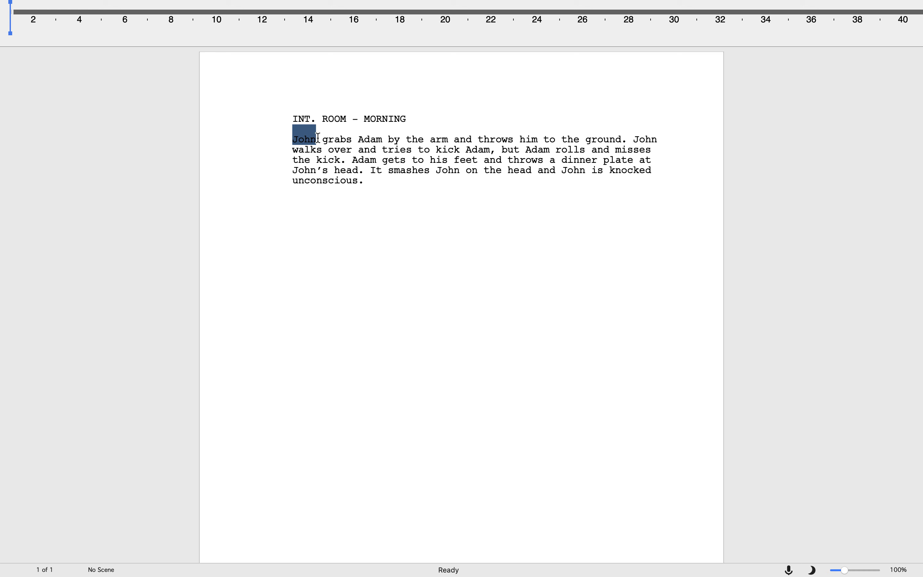
left_click(384, 183)
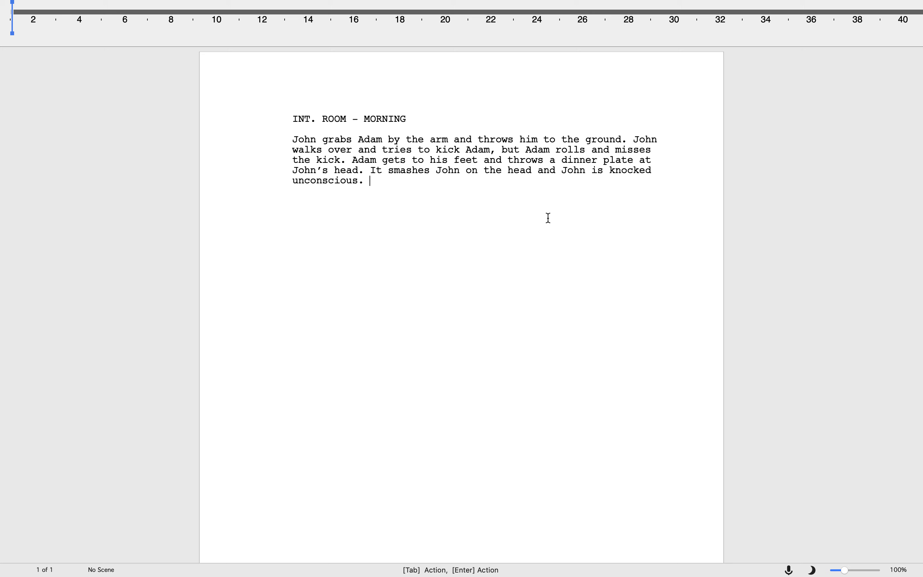
left_click_drag(291, 138, 453, 181)
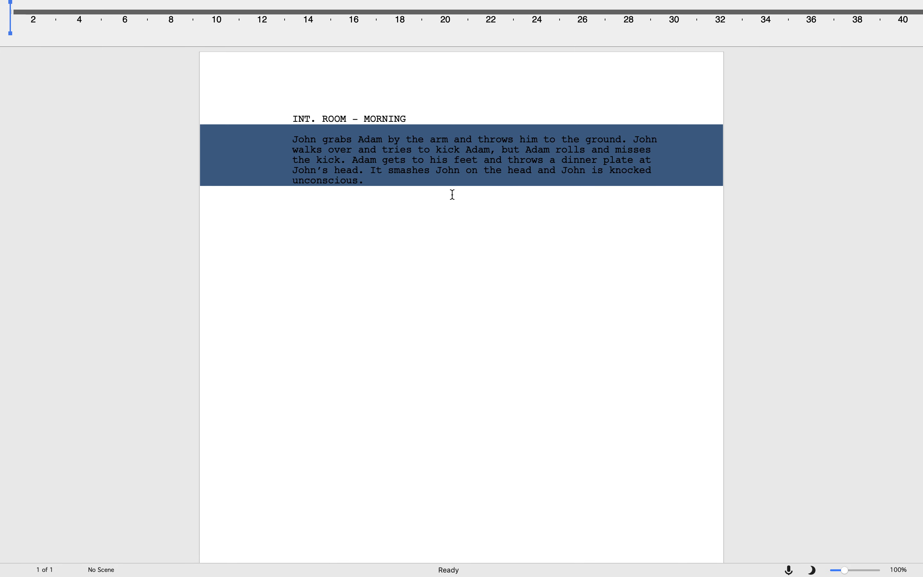
left_click(439, 221)
left_click(293, 138)
double_click(305, 139)
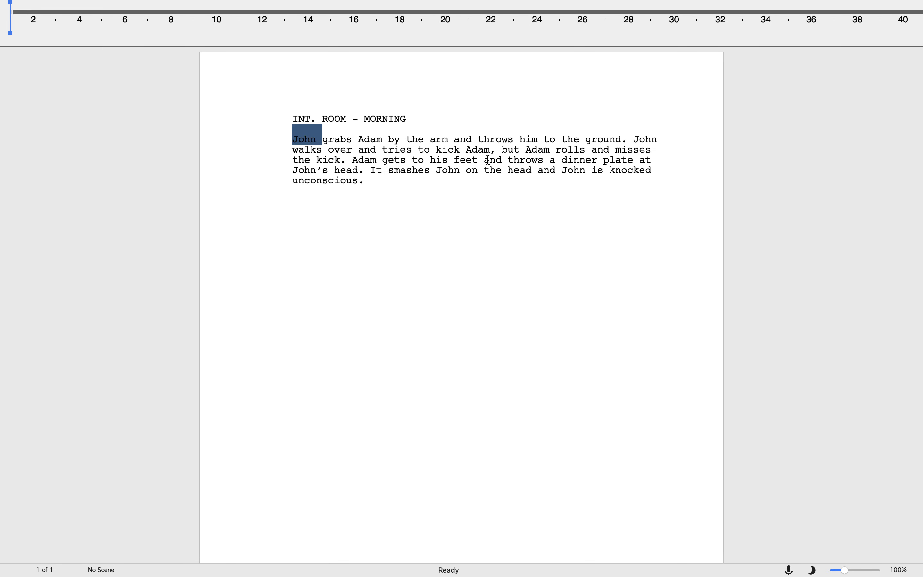
left_click(544, 140)
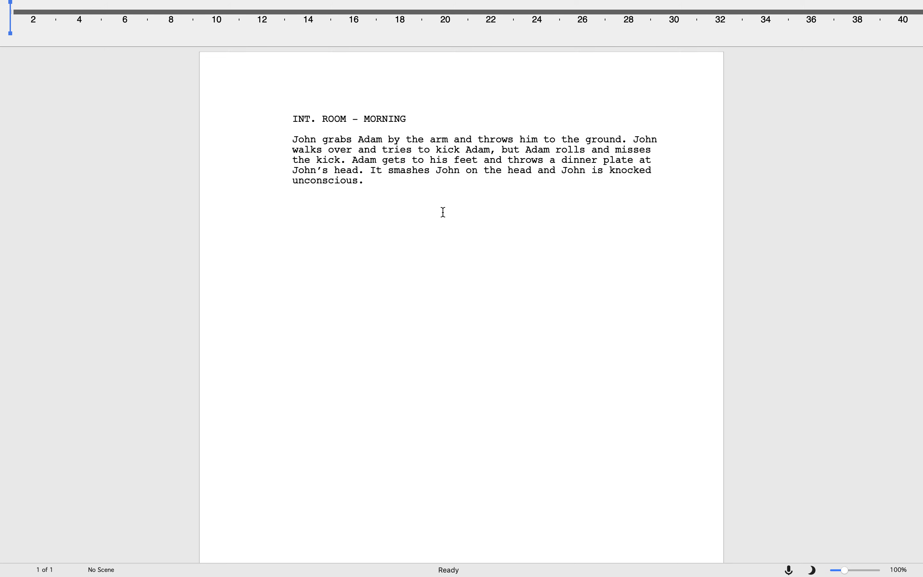
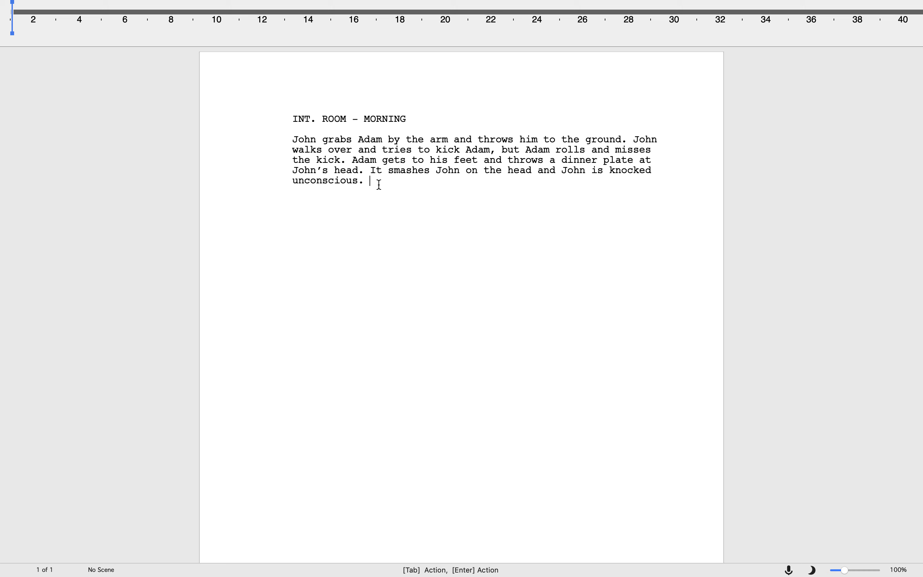
- Start a rewritten action paragraph below the original one, reading "John grabs Adam by the arm,"
key("Return")
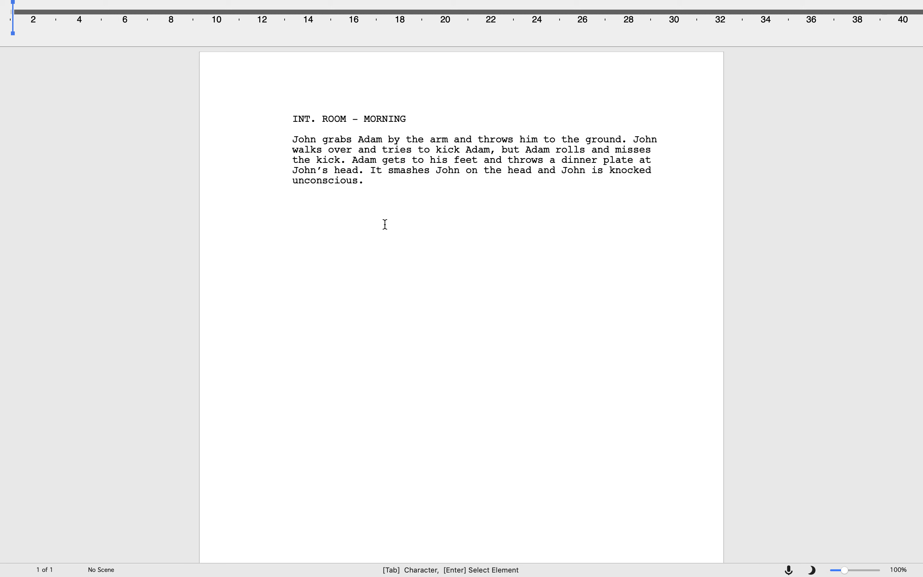
left_click(456, 138)
double_click(456, 138)
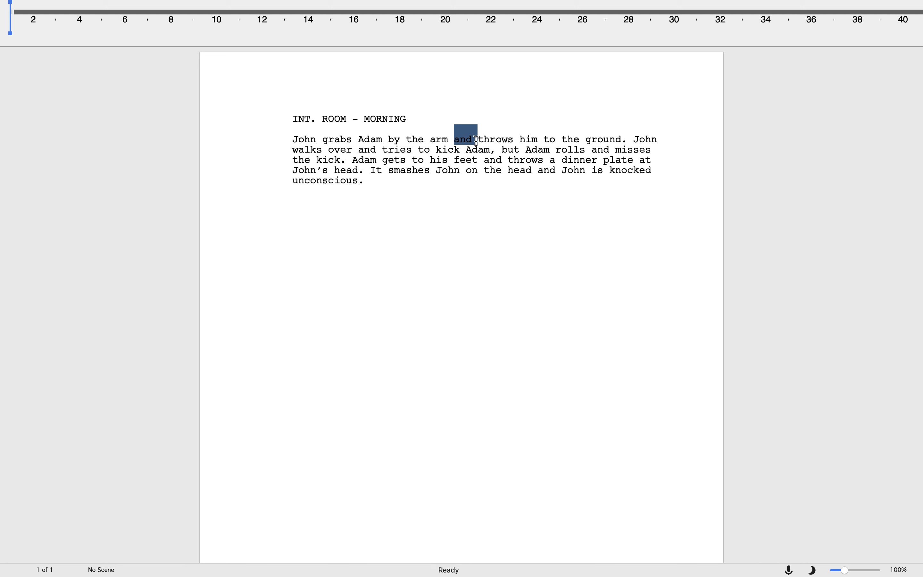
left_click(463, 278)
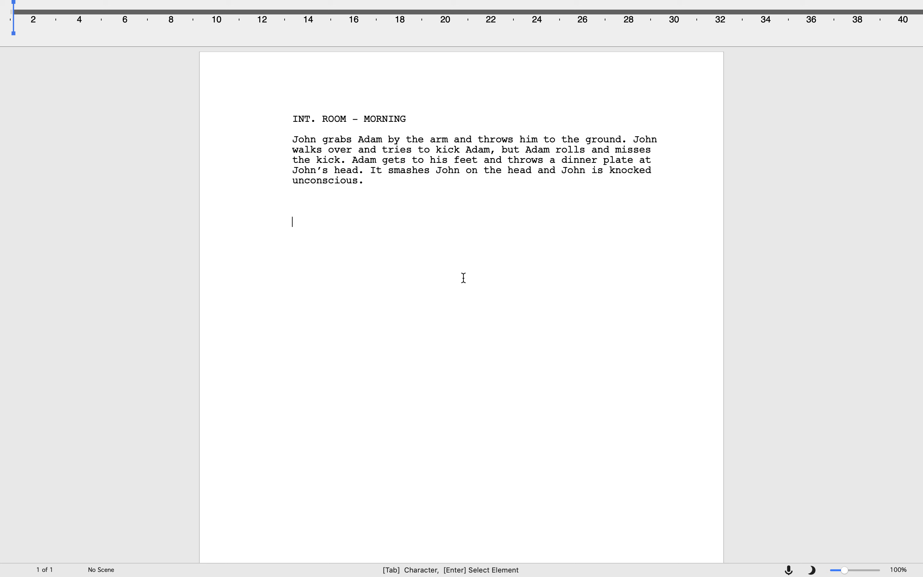
type("John grave")
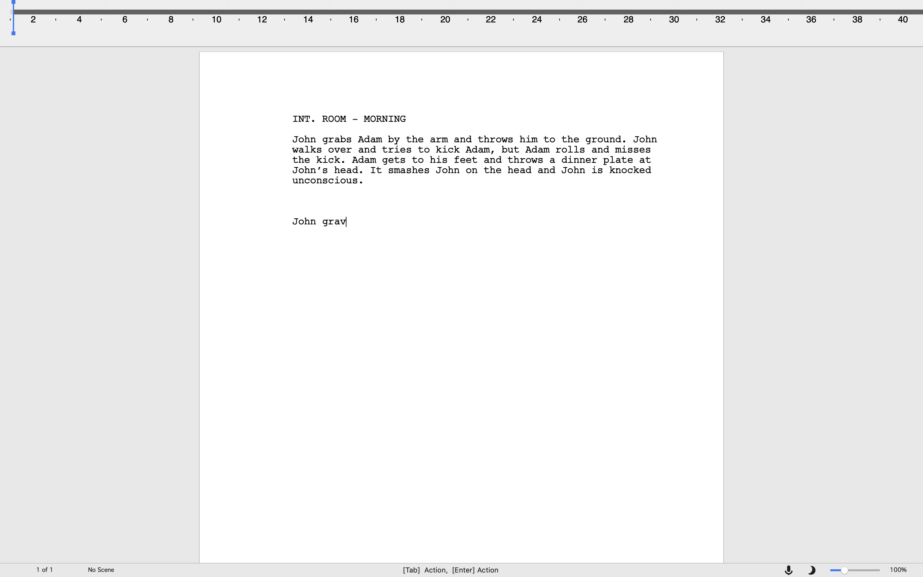
key("BackSpace")
key("BackSpace")
type("bs Adam by yhe a")
key("BackSpace")
key("BackSpace")
key("BackSpace")
key("BackSpace")
key("BackSpace")
type("the arm")
left_click(355, 222)
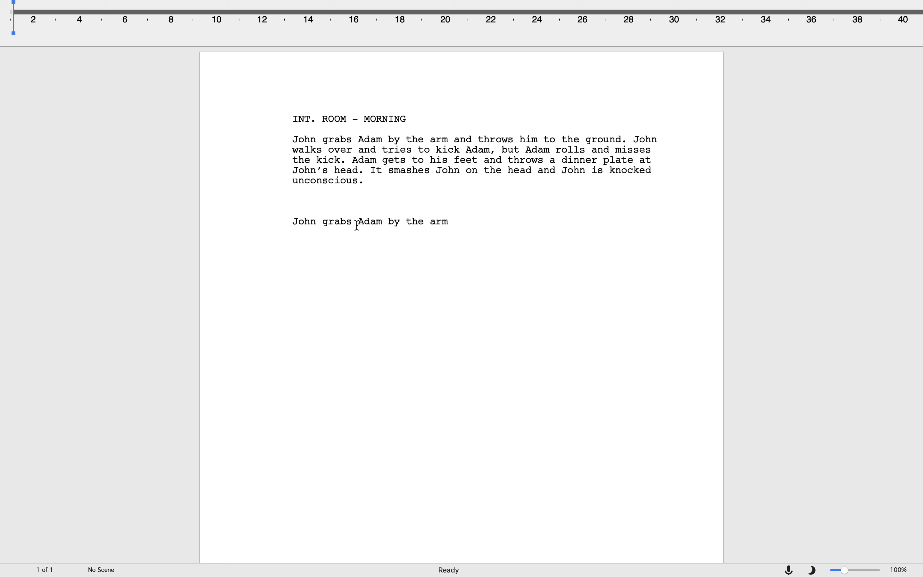
left_click(454, 222)
type(", ha")
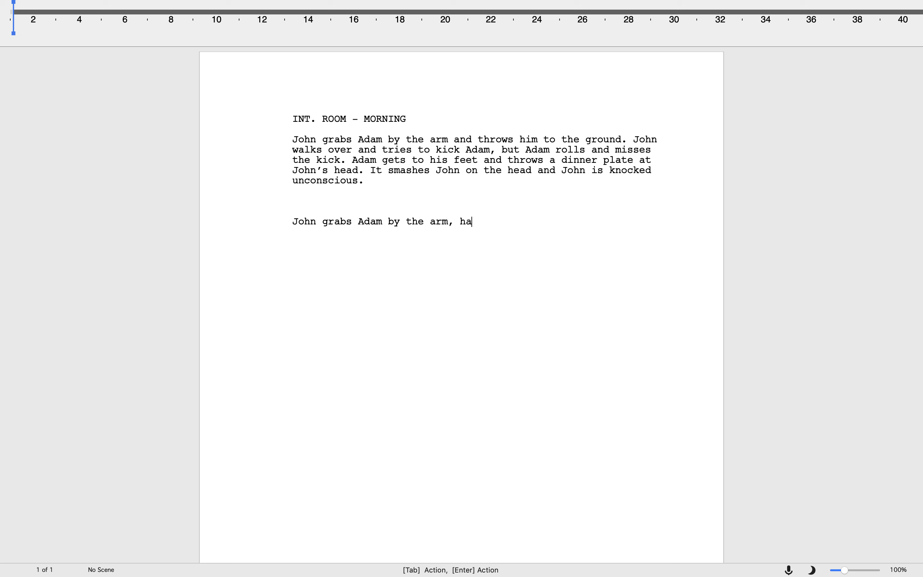
- Try the adverbs "hard," and "gently," after "John grabs Adam by the arm,"
type("rd,")
left_click_drag(498, 220, 465, 222)
key("BackSpace")
key("BackSpace")
key("BackSpace")
type("c")
key("BackSpace")
type("gently")
type(",")
left_click_drag(502, 222, 467, 222)
key("BackSpace")
key("BackSpace")
- Complete the first rewritten sentence with "throwing him to the ground."
type("thr")
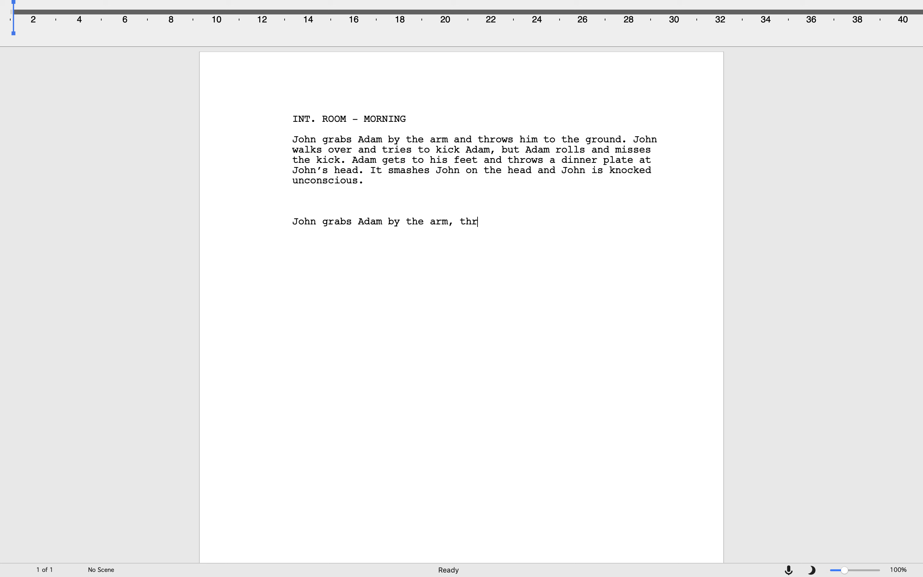
type("owing him to the ground.")
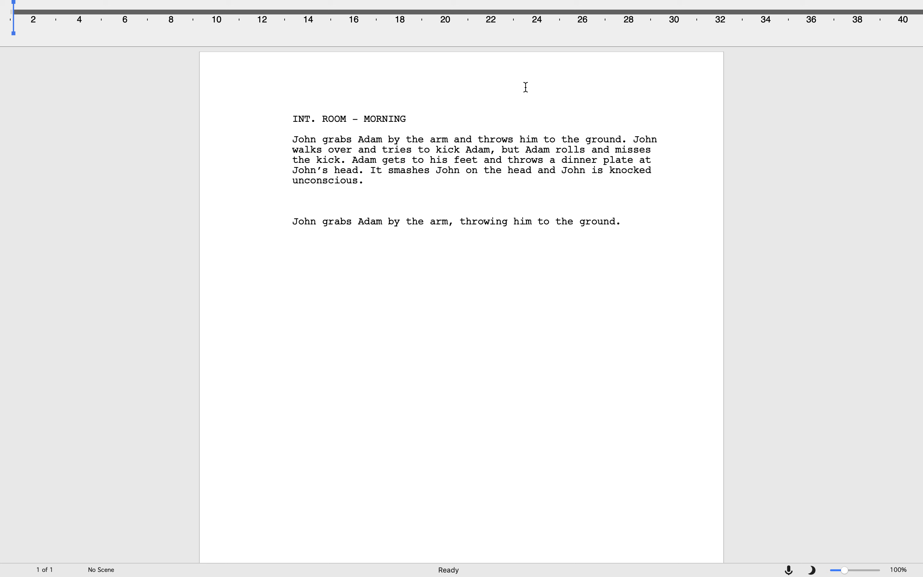
left_click_drag(454, 140, 473, 141)
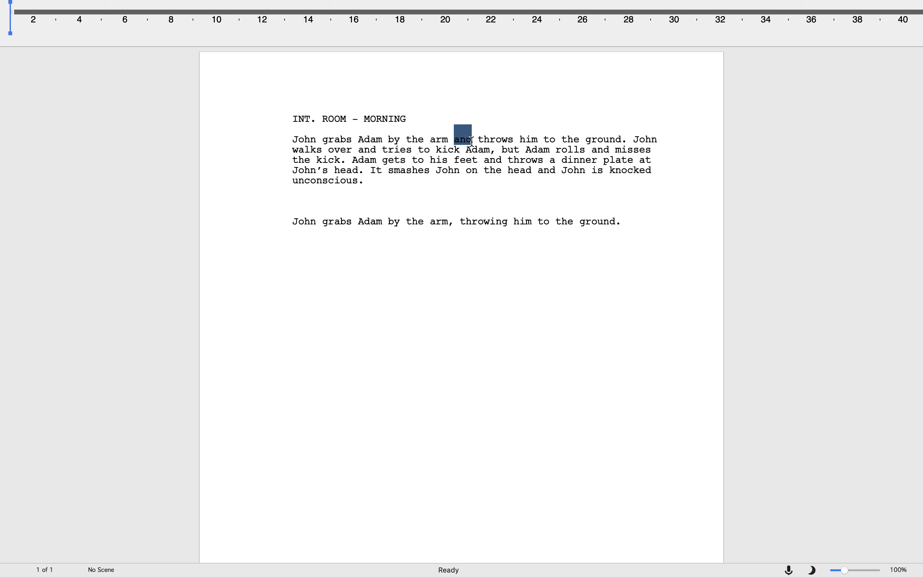
left_click(498, 268)
left_click_drag(458, 222, 448, 223)
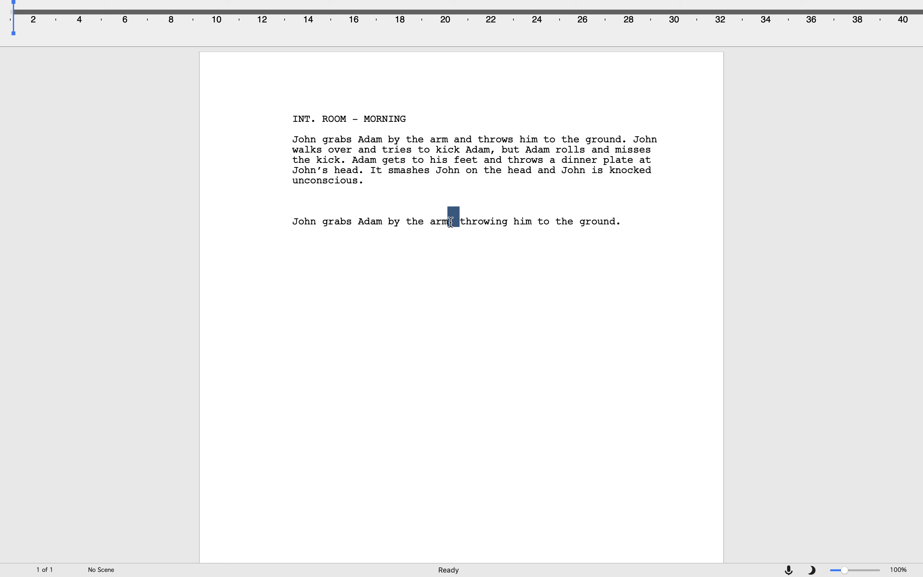
left_click(471, 254)
left_click_drag(460, 222, 512, 225)
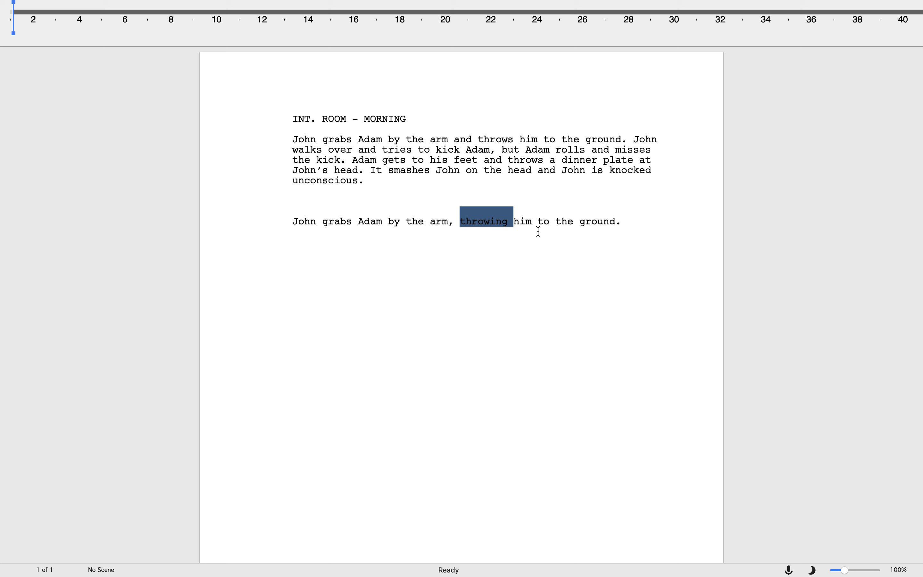
- Continue the rewritten paragraph with "John walks over, trying to kick Adam"
left_click(634, 224)
type("John")
type(" walks")
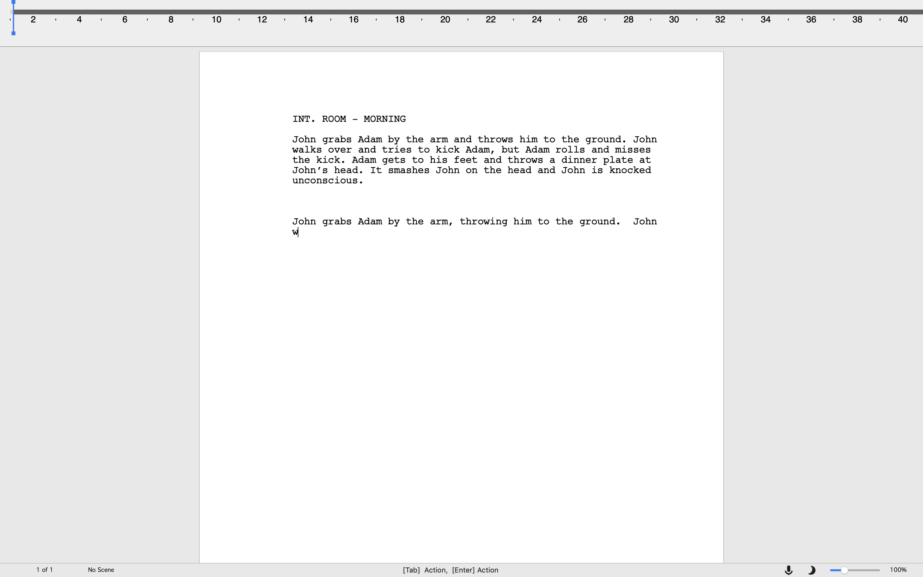
type(" over, trying to kic")
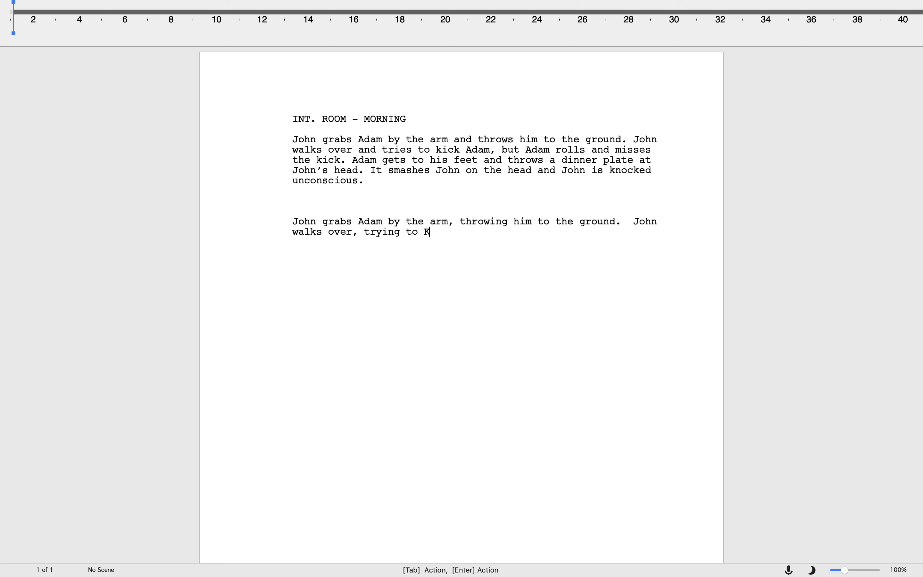
key("BackSpace")
key("BackSpace")
key("BackSpace")
type("kick Ad")
type("am.")
key("BackSpace")
type(", but ")
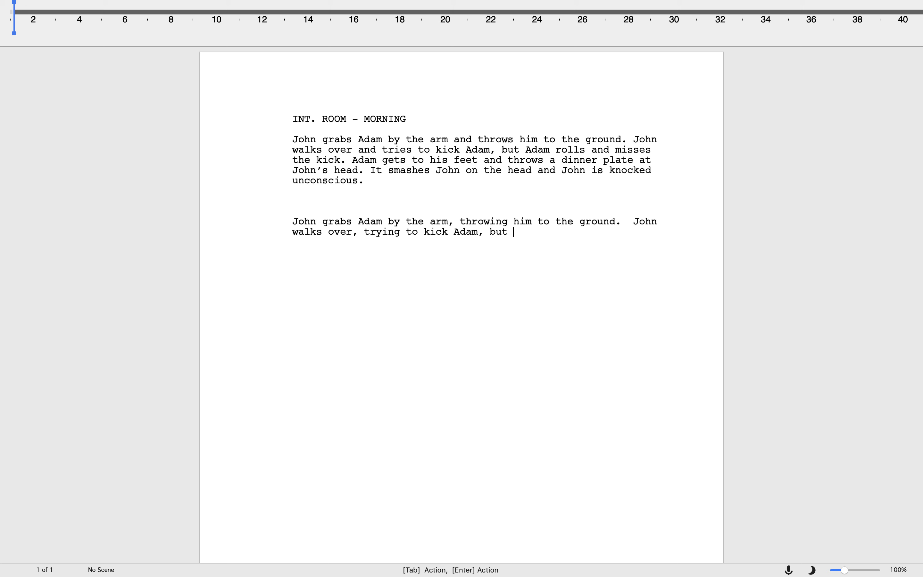
type("Adam rolls and misse")
key("BackSpace")
key("BackSpace")
key("BackSpace")
key("BackSpace")
key("BackSpace")
key("BackSpace")
key("BackSpace")
key("BackSpace")
key("BackSpace")
key("BackSpace")
key("BackSpace")
key("BackSpace")
key("BackSpace")
key("BackSpace")
key("BackSpace")
key("BackSpace")
key("BackSpace")
key("BackSpace")
key("BackSpace")
key("BackSpace")
key("BackSpace")
key("BackSpace")
key("BackSpace")
key("BackSpace")
type(".")
key("BackSpace")
key("BackSpace")
- End the kick sentence with a period and add the sentence "Adam rolls, missing the kick."
type(". Adam,")
key("BackSpace")
key("BackSpace")
type("rolls, missing the kick")
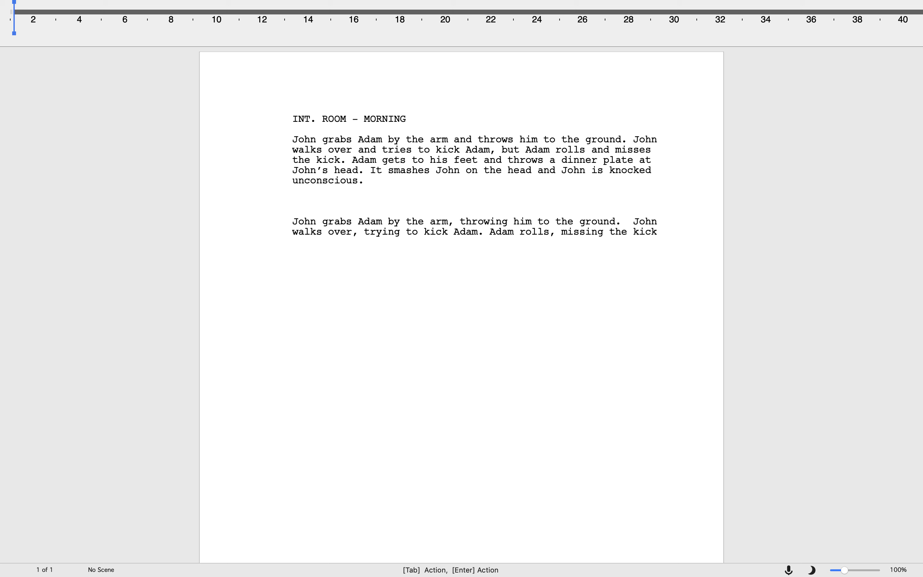
type(".")
left_click_drag(385, 196, 285, 138)
left_click(335, 244)
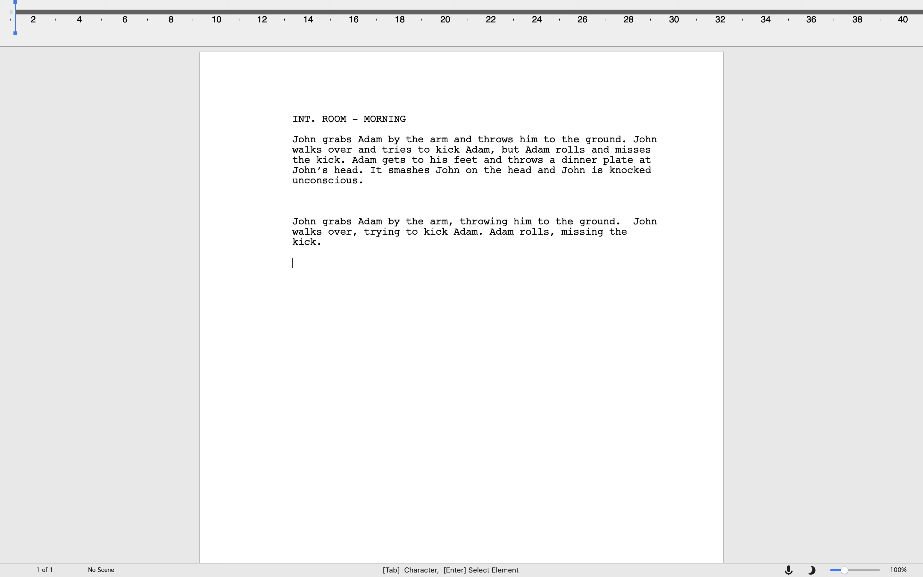
key("BackSpace")
key("BackSpace")
type("-")
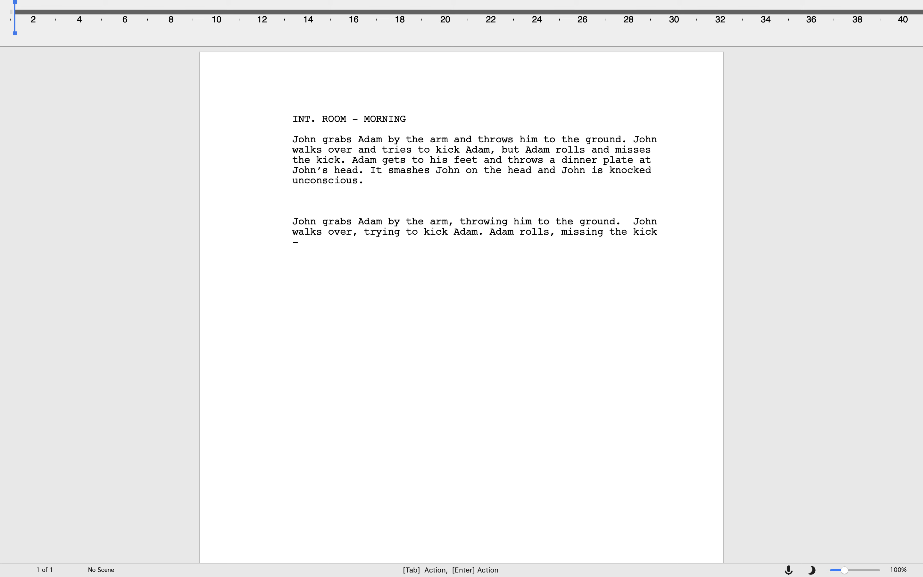
key("BackSpace")
key("BackSpace")
type(".")
- Begin a new action paragraph after the missed kick, reading "Adam gets to his feet, throwing a dinner"
key("Return")
type("Adam gets to hi")
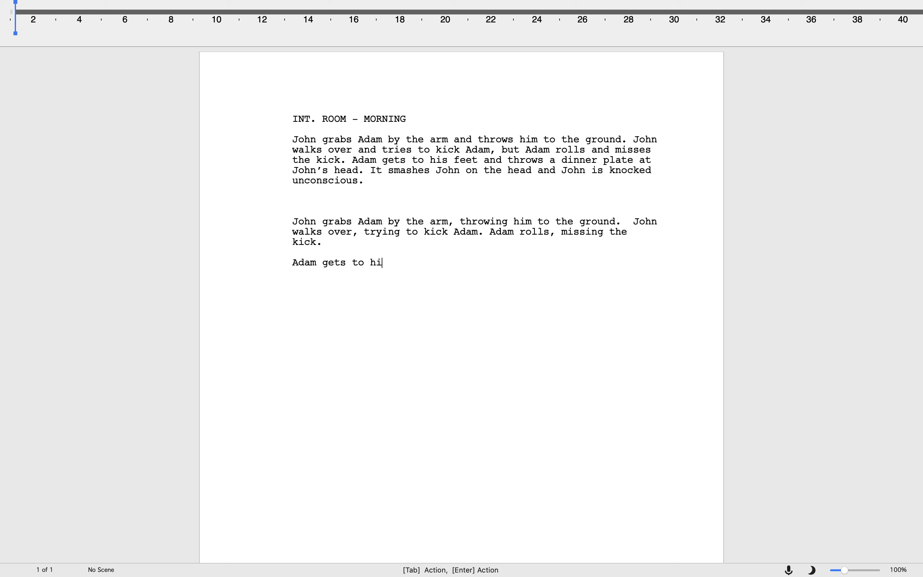
type("s feet., throwing a dinne")
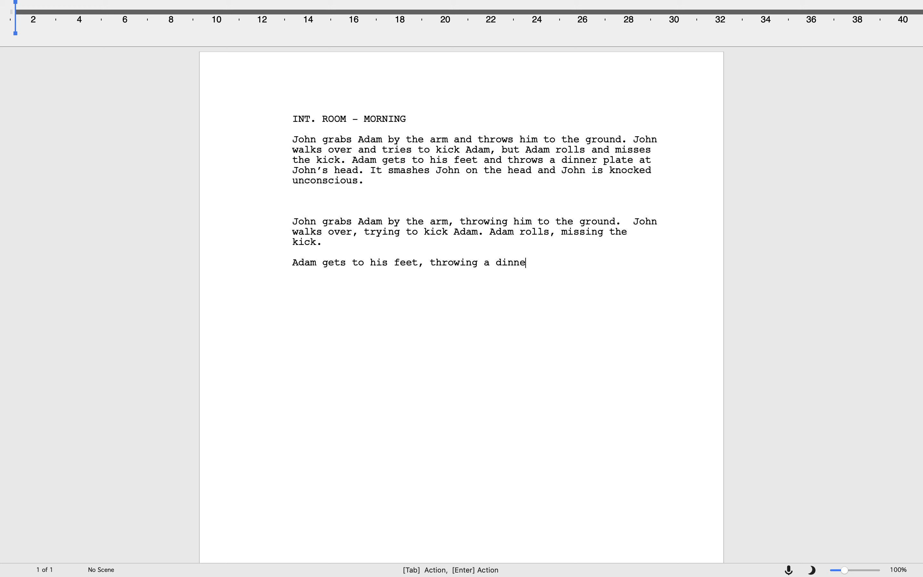
- Remove the wording about throwing a dinner plate after "Adam gets to his feet,"
type("r palte")
key("BackSpace")
key("BackSpace")
key("BackSpace")
key("BackSpace")
type("ka")
key("BackSpace")
key("BackSpace")
key("BackSpace")
key("BackSpace")
key("BackSpace")
key("BackSpace")
key("BackSpace")
key("BackSpace")
key("BackSpace")
key("BackSpace")
key("BackSpace")
key("BackSpace")
key("BackSpace")
key("BackSpace")
key("BackSpace")
key("BackSpace")
key("BackSpace")
key("BackSpace")
key("BackSpace")
key("BackSpace")
key("BackSpace")
- Try continuing after "Adam gets to his feet," with the verb "dashes" and with "launches" instead
type("dashes")
key("BackSpace")
key("BackSpace")
key("BackSpace")
key("BackSpace")
key("BackSpace")
key("BackSpace")
type("launxhes a")
key("BackSpace")
key("BackSpace")
key("BackSpace")
key("BackSpace")
key("BackSpace")
key("BackSpace")
type("ches")
- Replace the text after "Adam gets to his feet" with "and launches a dinner plate towards John's head."
key("BackSpace")
key("BackSpace")
key("BackSpace")
key("BackSpace")
key("BackSpace")
key("BackSpace")
key("BackSpace")
key("BackSpace")
key("BackSpace")
key("BackSpace")
type("and launches ")
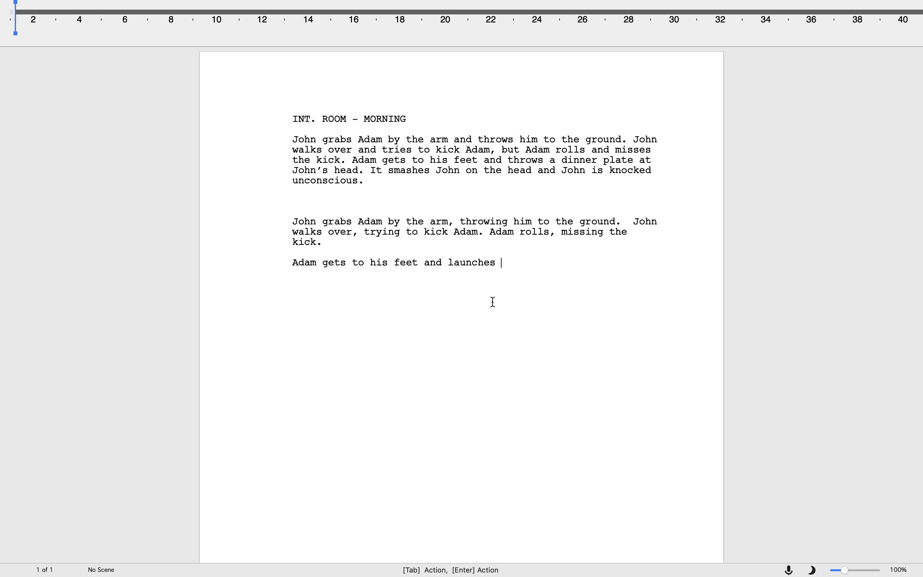
type("a dinner plate towards J")
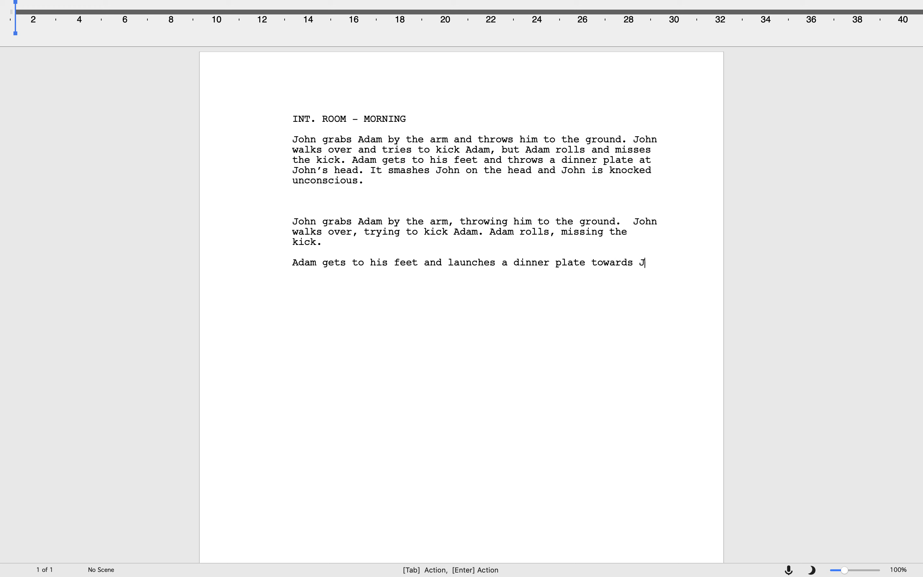
type("ohn's head. It ams")
- Finish the paragraph with the sentence "It smashes on John's head, causing him to be knocked unconscious."
key("BackSpace")
key("BackSpace")
type("smash")
key("BackSpace")
key("BackSpace")
key("BackSpace")
key("BackSpace")
key("BackSpace")
type("ssm")
key("BackSpace")
key("BackSpace")
key("BackSpace")
key("BackSpace")
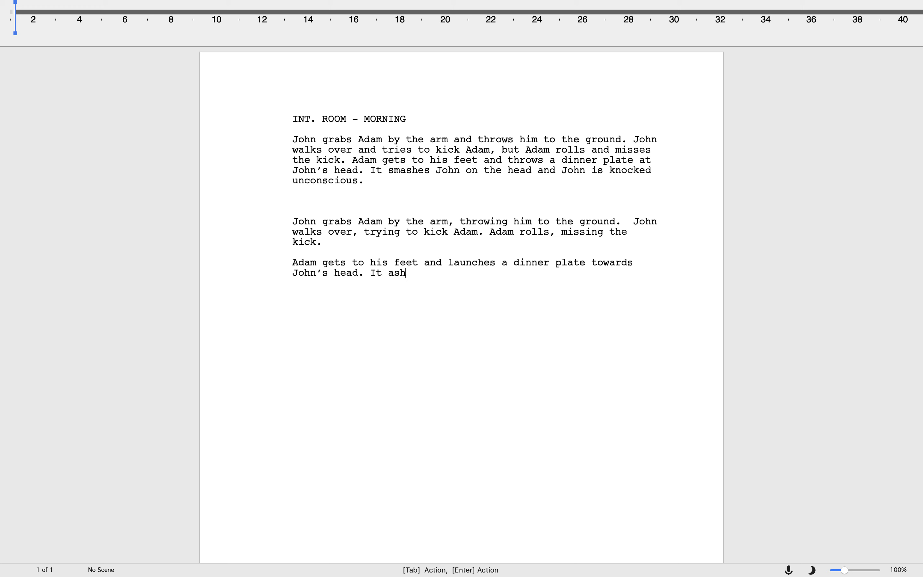
type("smsahes on")
key("BackSpace")
key("BackSpace")
key("BackSpace")
key("BackSpace")
key("BackSpace")
key("BackSpace")
key("BackSpace")
key("BackSpace")
key("BackSpace")
type("ashes on John's head, ca")
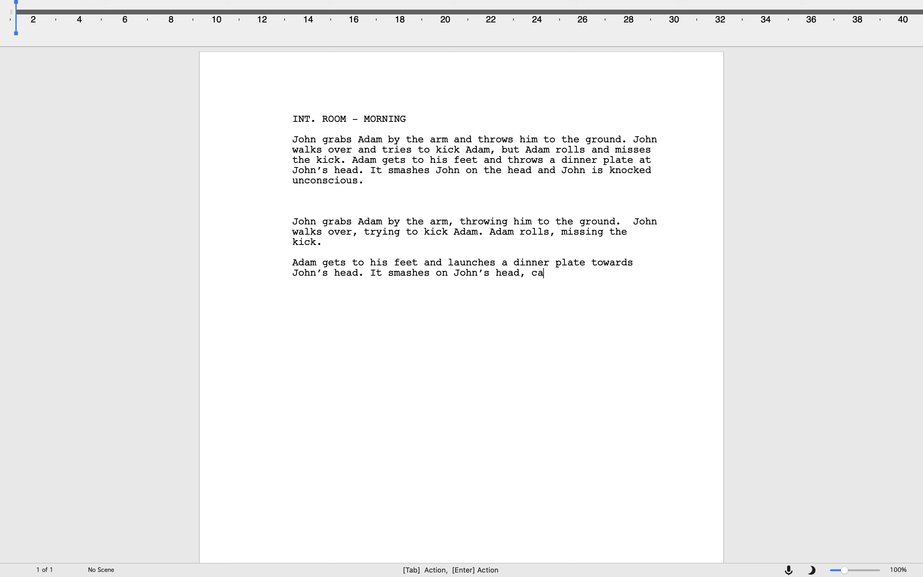
type("using him to be knocked u")
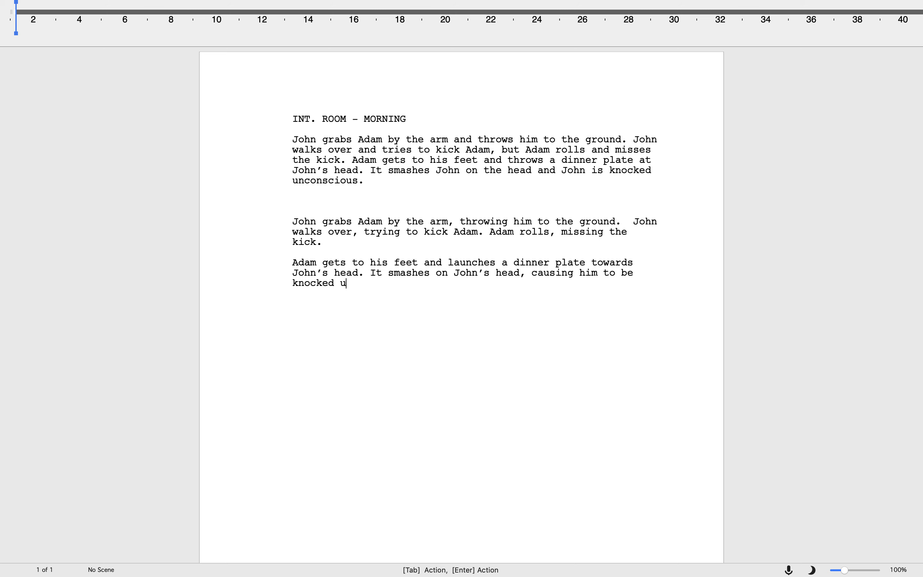
type("nconscious.")
- Begin a new action paragraph reading "John grabs Adam by the arm, throwing him to the ground. He then walks over, trying to kick Adam"
key("Return")
type("Jo")
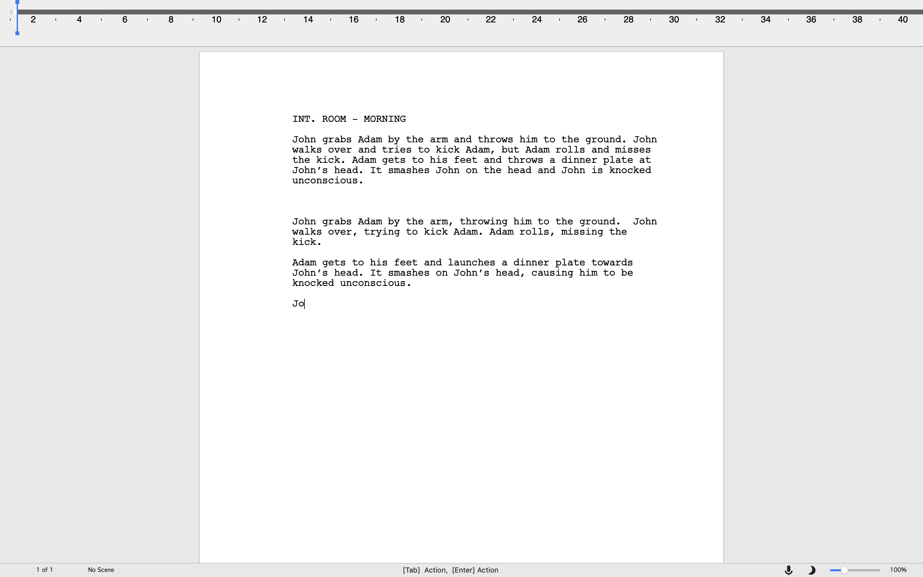
type("hn grabs Adam by")
type(" the arm, t")
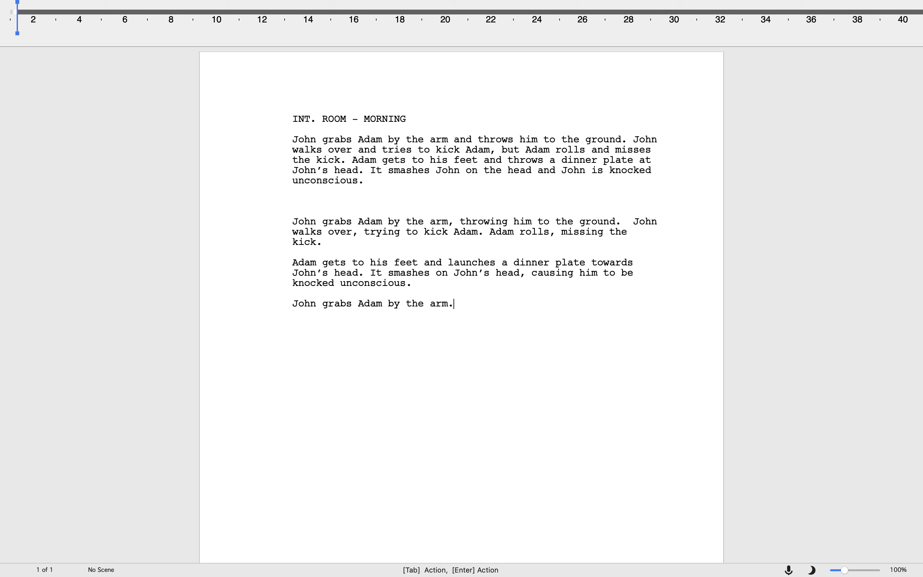
type("hor")
key("BackSpace")
key("BackSpace")
type("rowing him to the ground. He then wal")
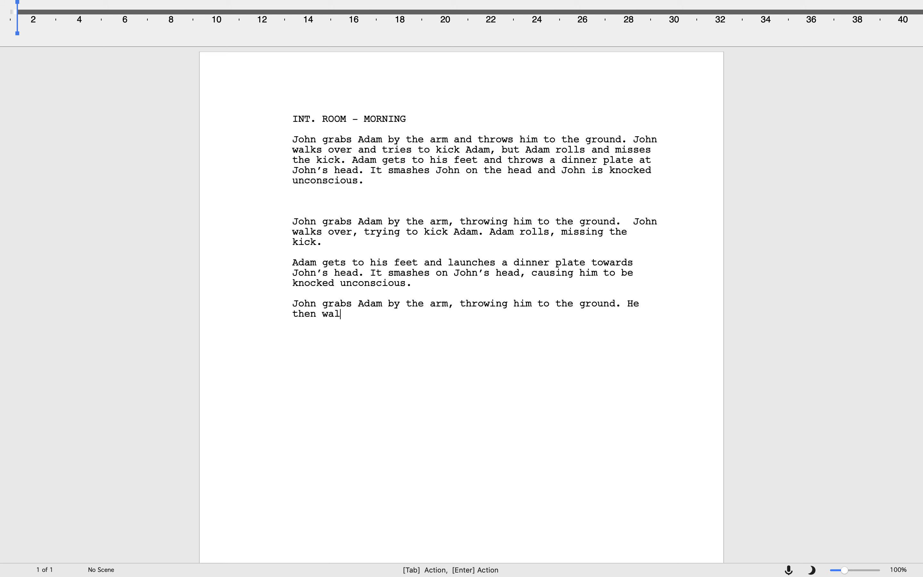
type("ks over, trying to kick Adam")
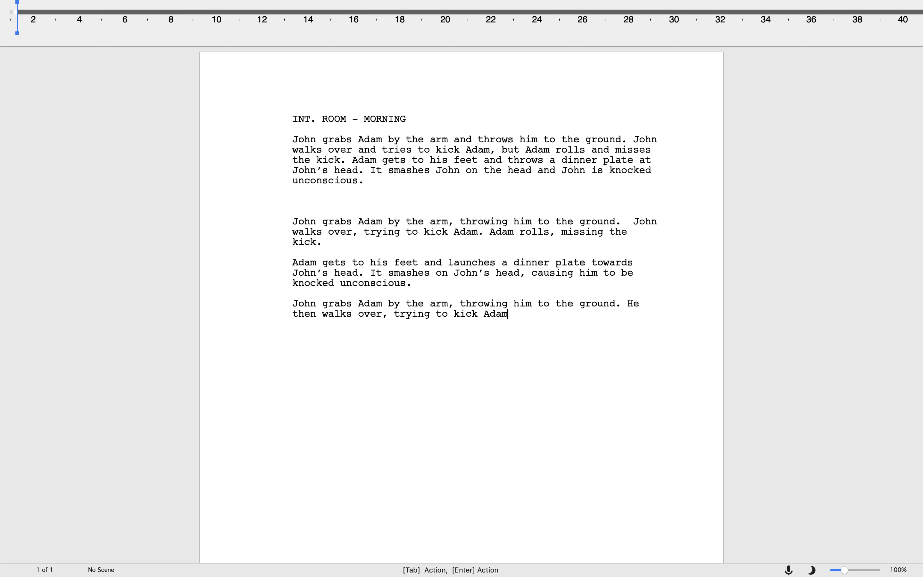
- End the kick sentence with a period and add "Adam rolls, missing the kick."
type(". Adam mi")
key("BackSpace")
key("BackSpace")
type("rolls, m")
type("isses the")
key("BackSpace")
key("BackSpace")
key("BackSpace")
key("BackSpace")
key("BackSpace")
key("BackSpace")
type("ing the kick.")
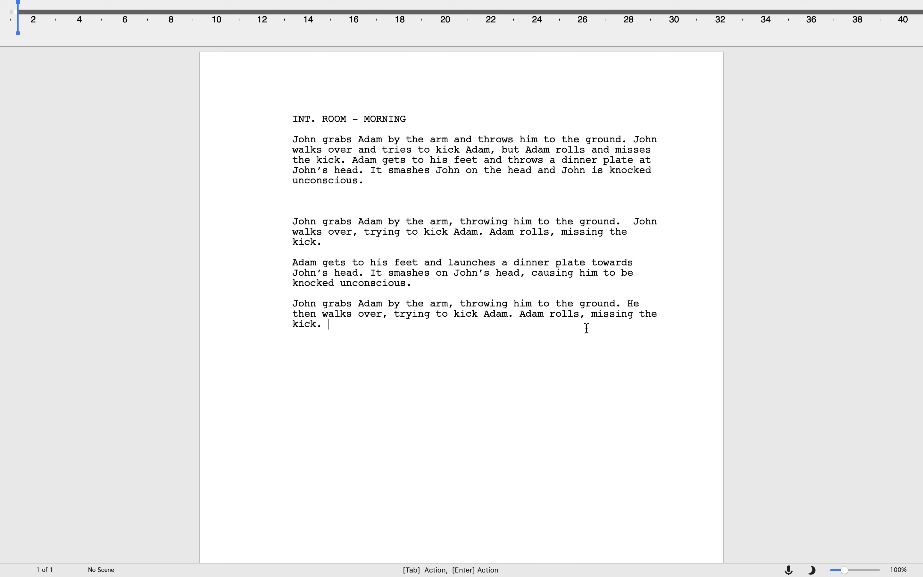
- Highlight the word "He" in the newest paragraph and the first two-paragraph rewrite to compare the wording
left_click_drag(626, 304, 657, 305)
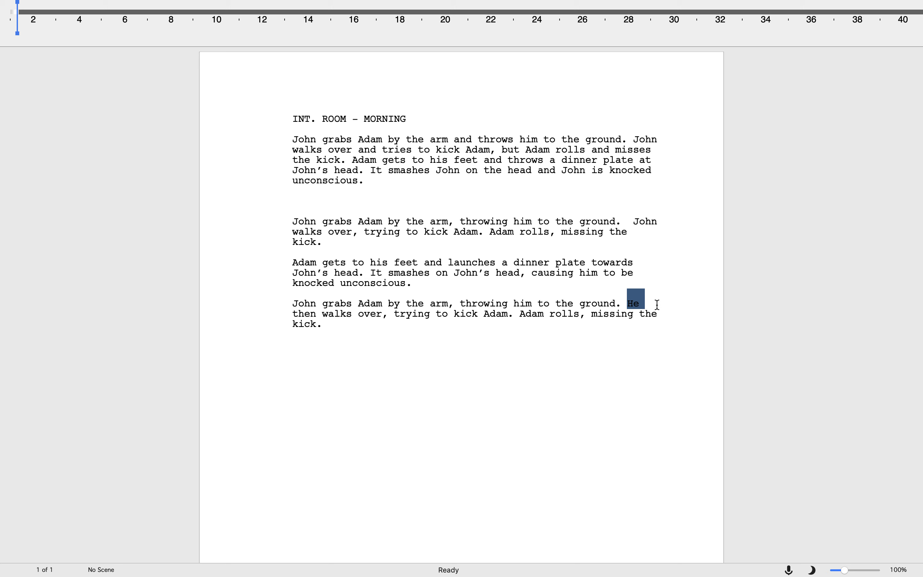
left_click(352, 313)
left_click_drag(418, 286, 293, 218)
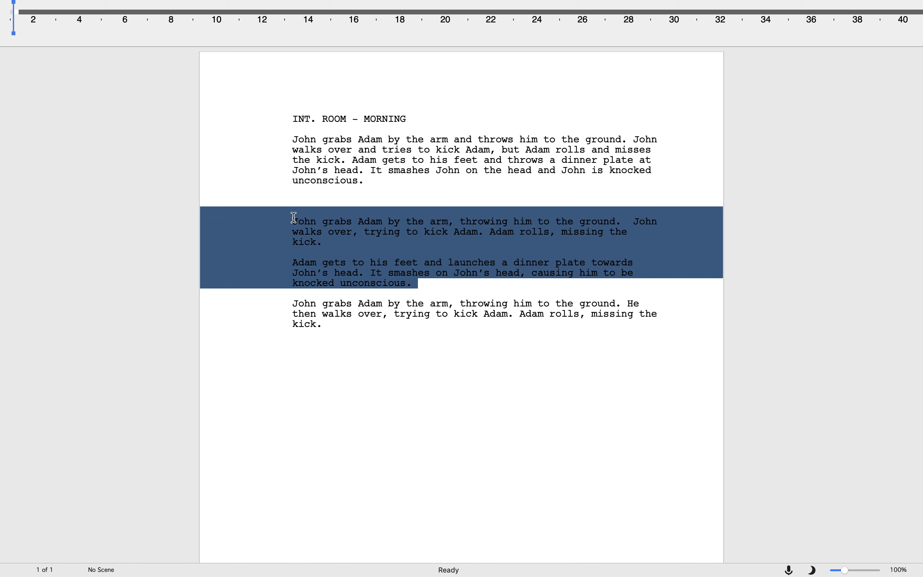
left_click(313, 299)
left_click(387, 343)
- Make the whole paragraph containing "He then walks over" bold
triple_click(297, 322)
key("cmd+b")
- Start another action paragraph below it reading "Adam gets to his feet and launches a dinner plate towards John's head."
left_click(377, 356)
key("Return")
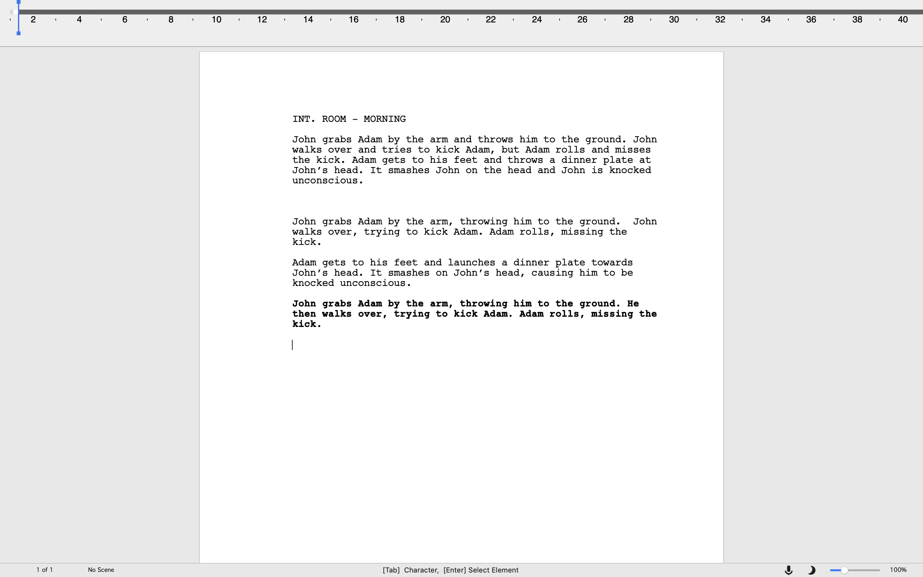
type("Adam gets to his feet,  and launches")
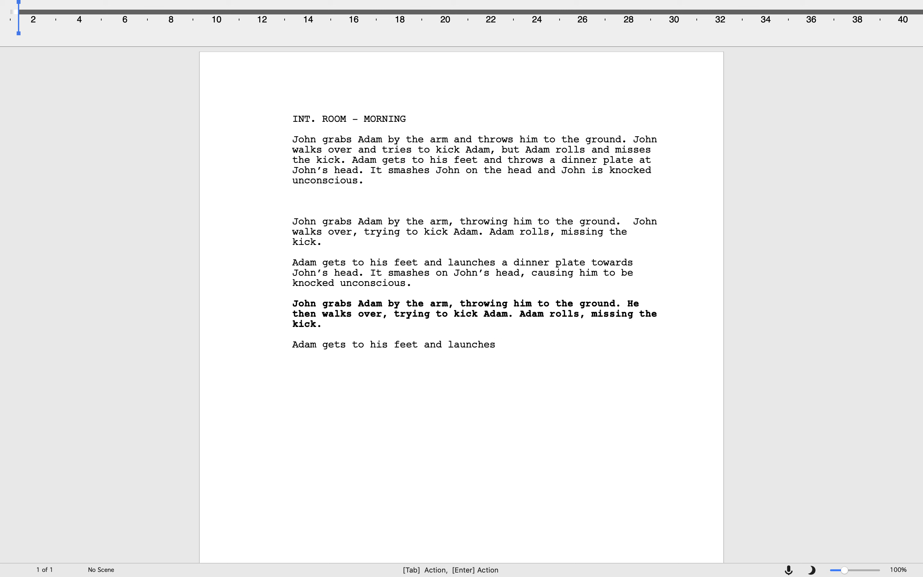
key("BackSpace")
type("s a dinner plate")
type(" towards Joh")
type("n's head. It sm")
- Complete the second rewrite with the sentence "It smashes him on the head, causing him to be knocked unconscious."
type("aesh")
key("BackSpace")
key("BackSpace")
type("shes ")
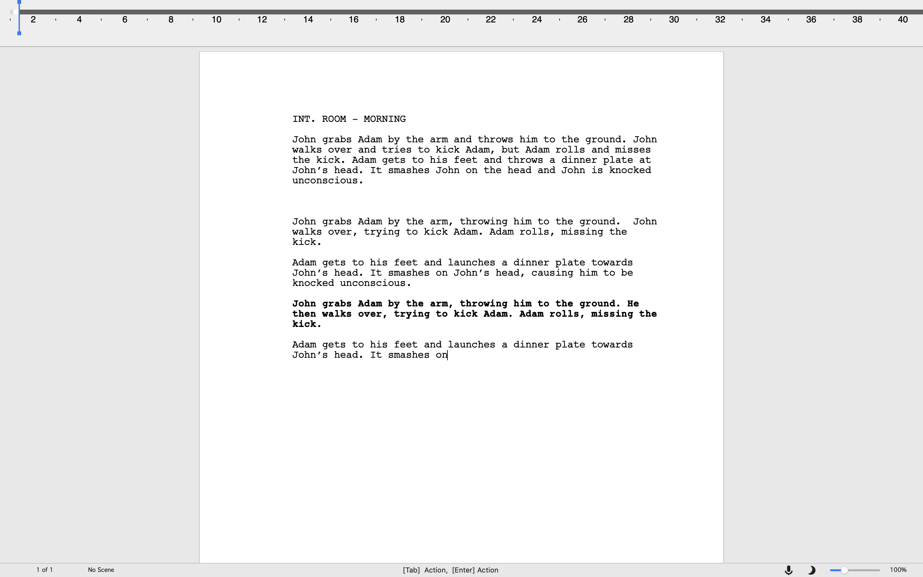
type("him on the head, causin")
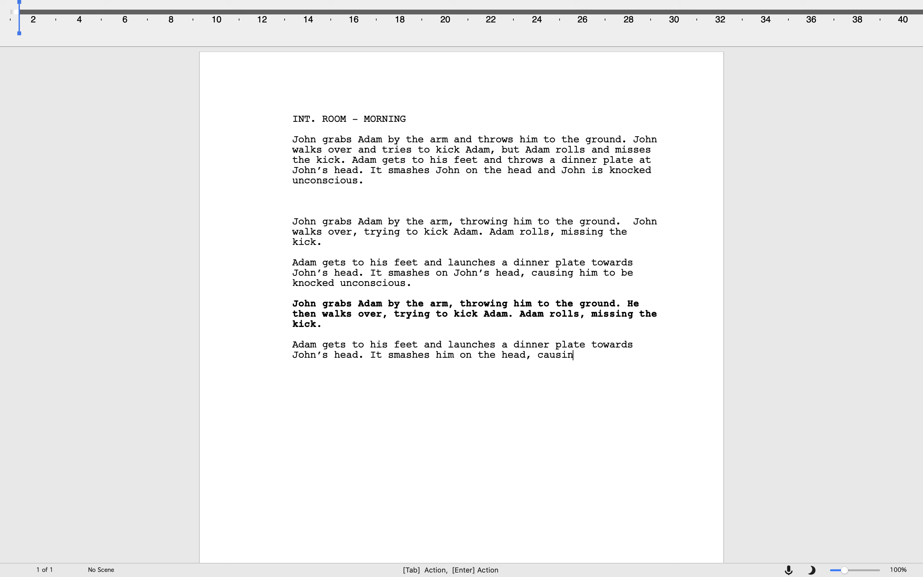
type("g him to be knocked unconscious.")
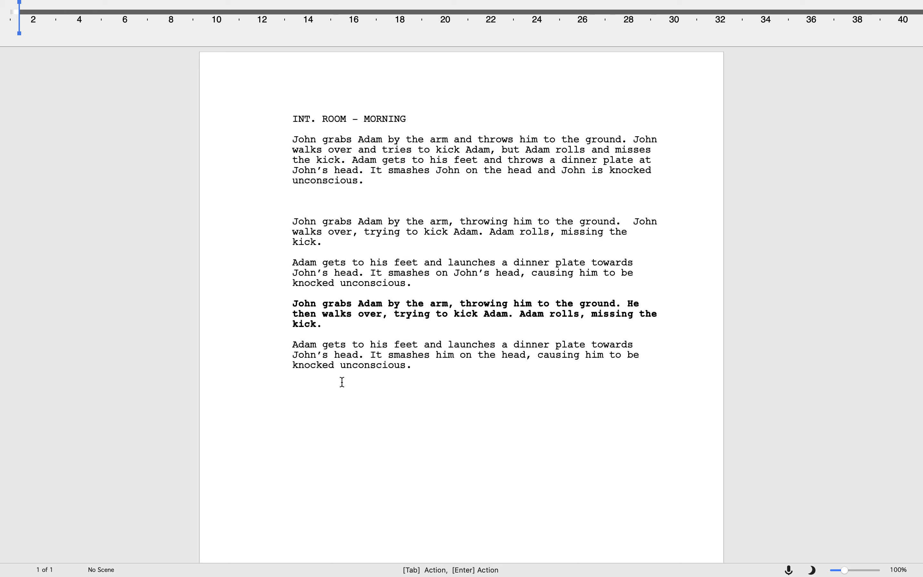
- Make the last paragraph, about Adam launching the dinner plate, bold as well
left_click_drag(342, 381, 272, 334)
left_click(416, 420)
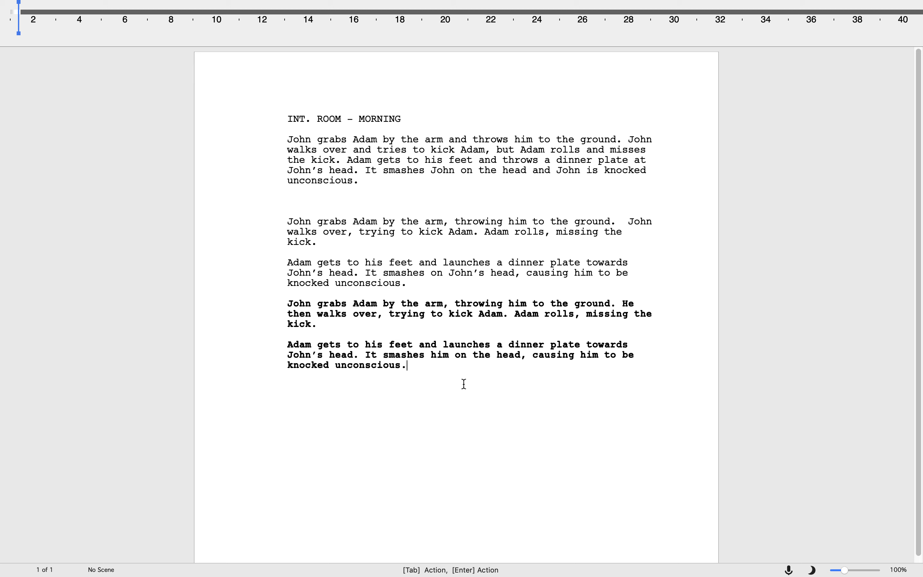
left_click_drag(502, 344, 592, 344)
left_click(474, 335)
left_click_drag(366, 356, 553, 362)
left_click(553, 362)
- Insert two blank lines between the scene heading and the original fight paragraph
left_click(289, 140)
key("Return")
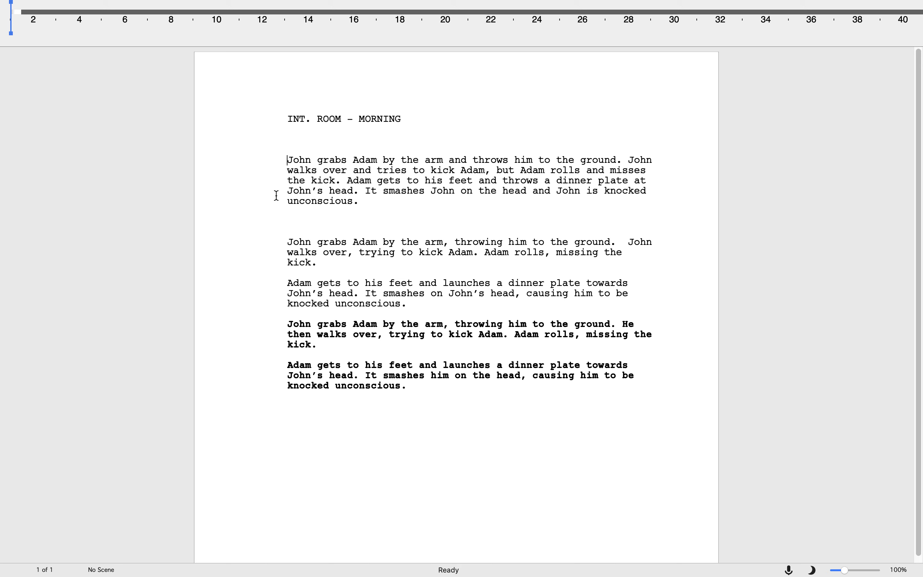
key("Return")
left_click(464, 438)
- Remove the bold formatting from the last two paragraphs
left_click(286, 346)
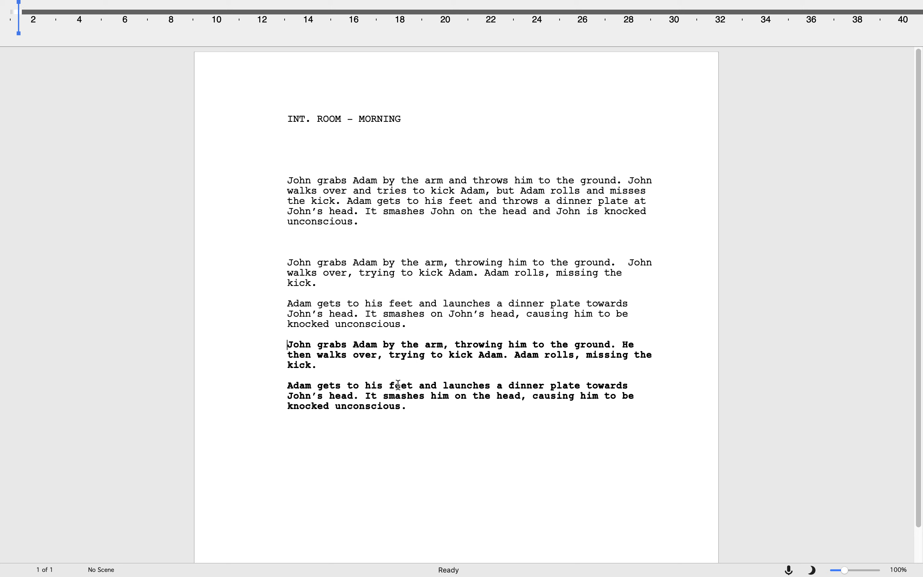
left_click_drag(449, 427, 270, 333)
left_click(449, 437)
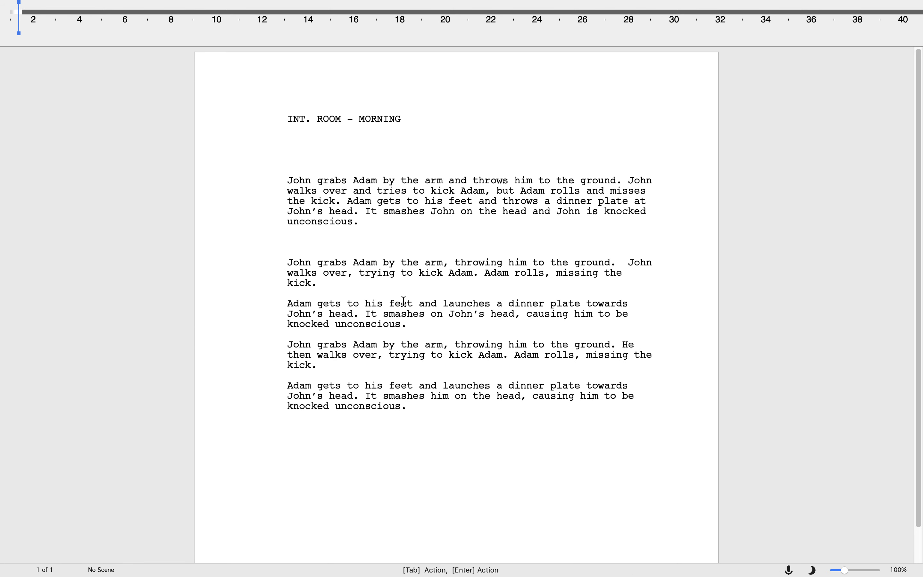
- Delete the blank line between the original paragraph and the first rewrite
left_click(276, 261)
key("BackSpace")
left_click(589, 425)
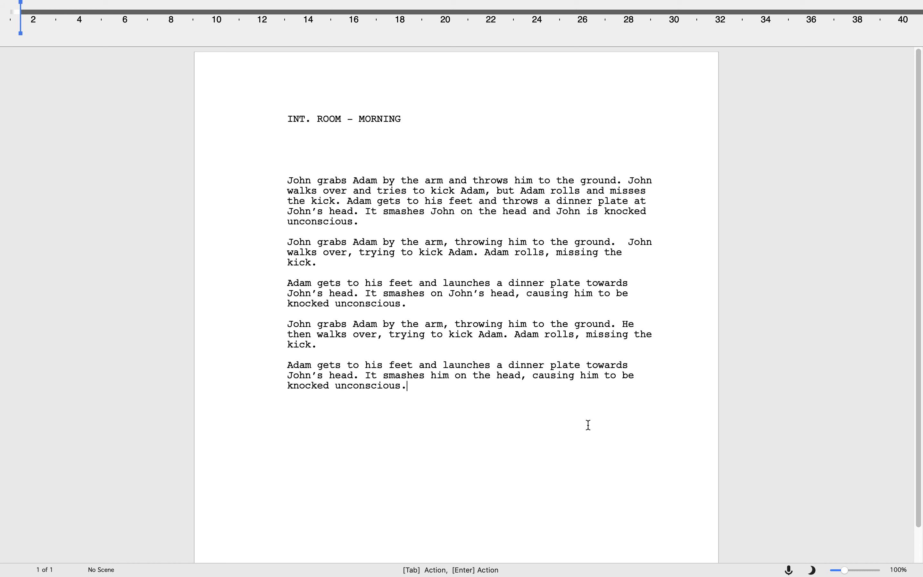
- Highlight the original and each rewritten version in turn to compare them, declining the auto-save of the script
mouse_move(287, 180)
left_mouse_down()
mouse_move(402, 231)
mouse_move(361, 221)
mouse_move(280, 175)
left_mouse_up()
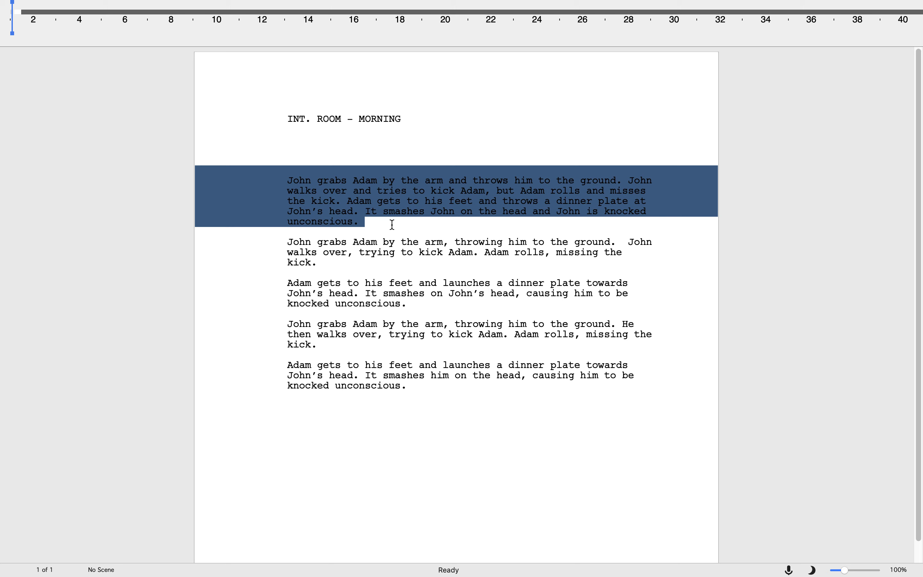
left_click_drag(287, 241, 482, 297)
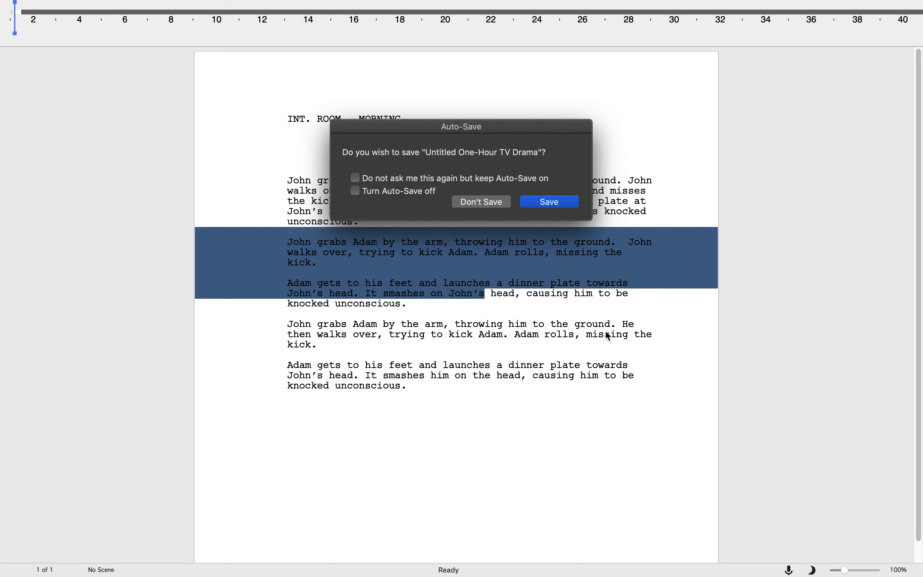
left_click(469, 202)
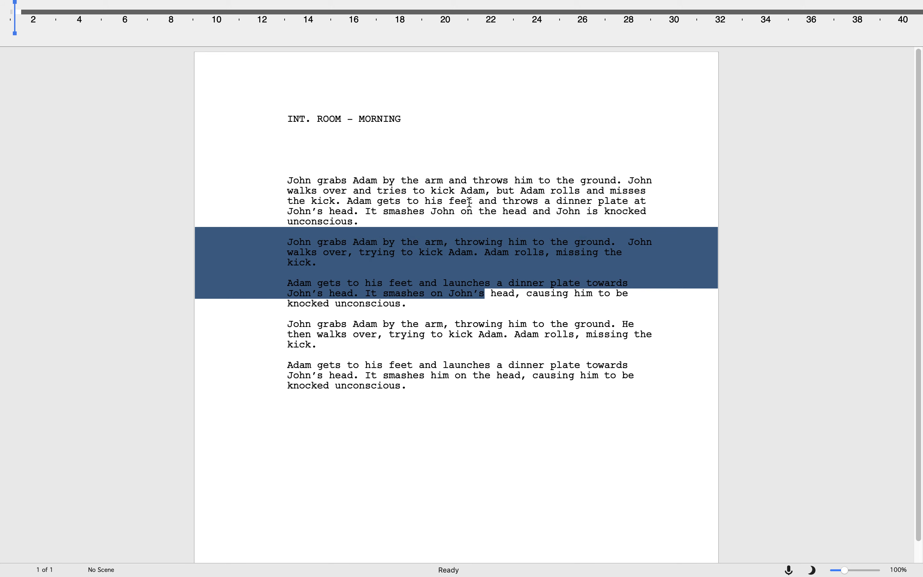
left_click(534, 474)
left_click_drag(286, 323, 457, 383)
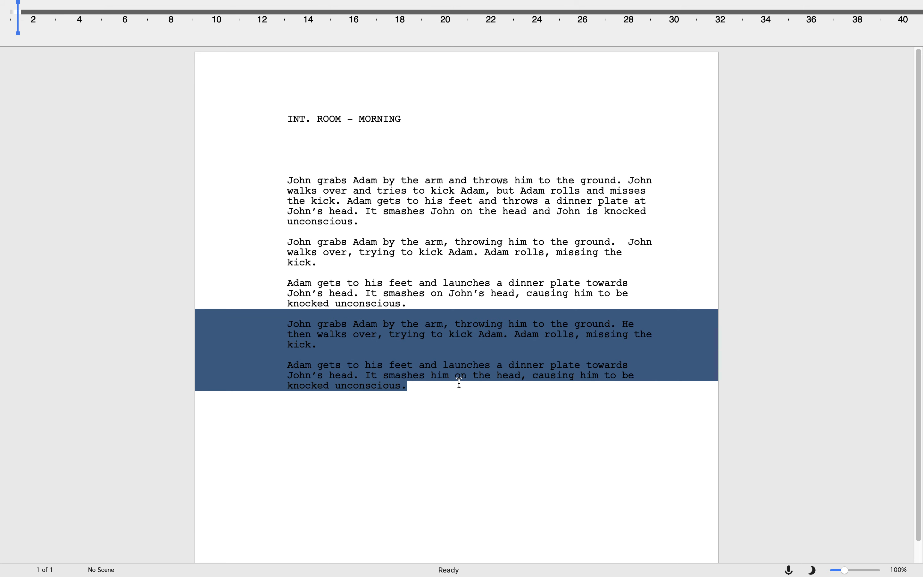
left_click(551, 405)
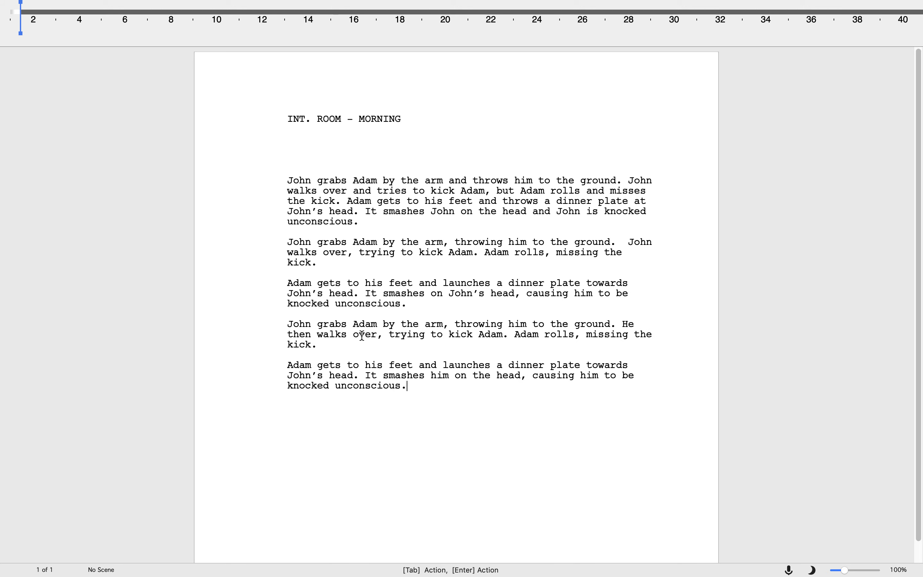
- Delete the original fight paragraph and one blank line above the rewrites
left_click_drag(358, 220, 284, 182)
key("BackSpace")
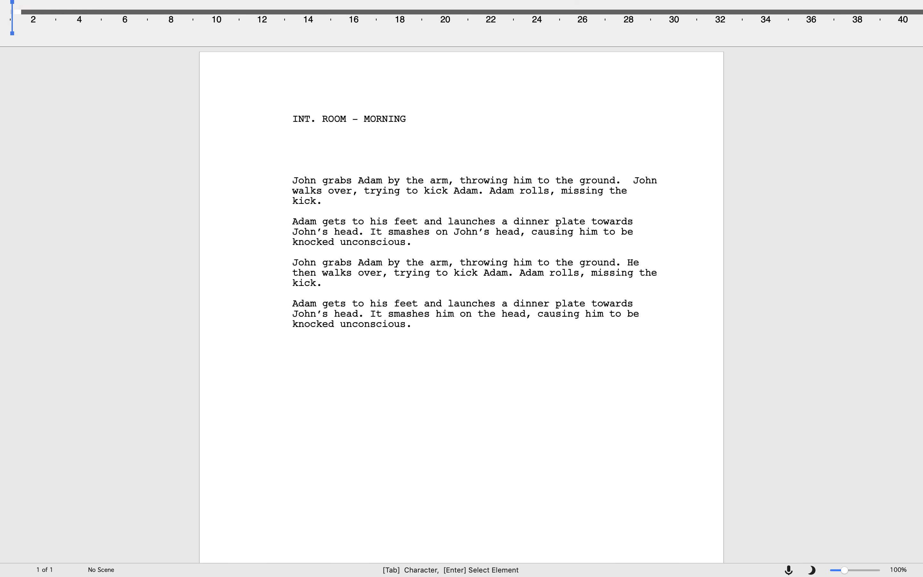
key("BackSpace")
- Highlight the first and second two-paragraph rewrites in turn to compare them
left_click_drag(290, 153, 662, 223)
left_click_drag(454, 341, 261, 232)
left_click(424, 343)
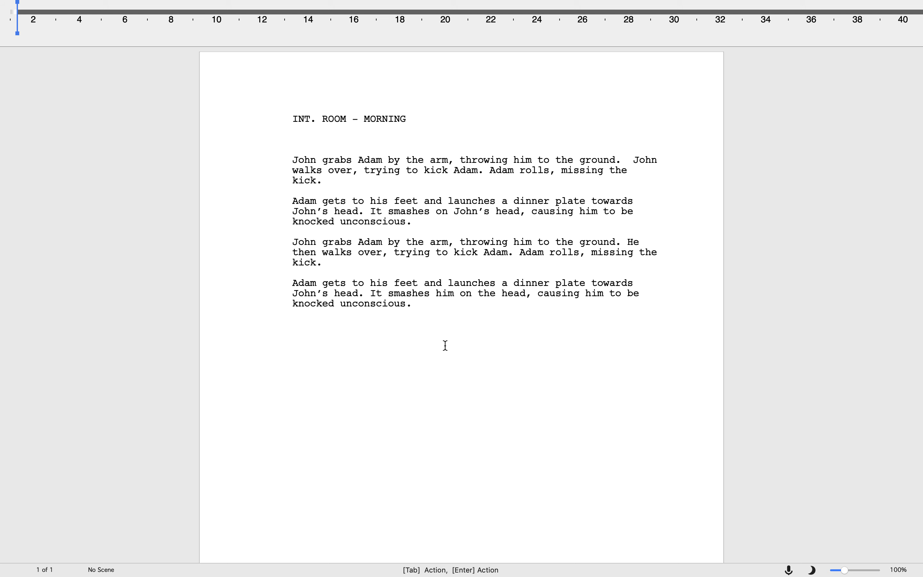
- Try out "And" and ", throwing" on a new action line below the last fight paragraph, erasing each
key("Return")
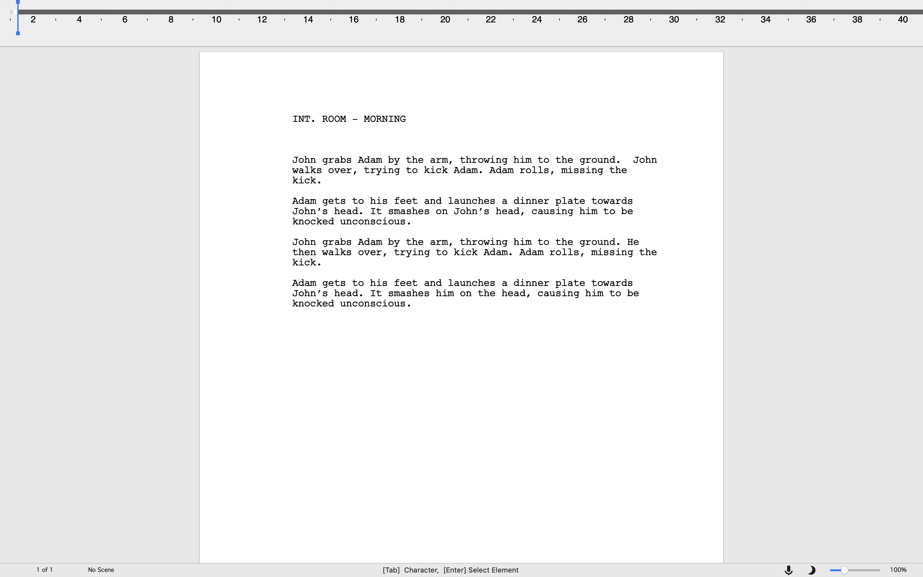
type("A")
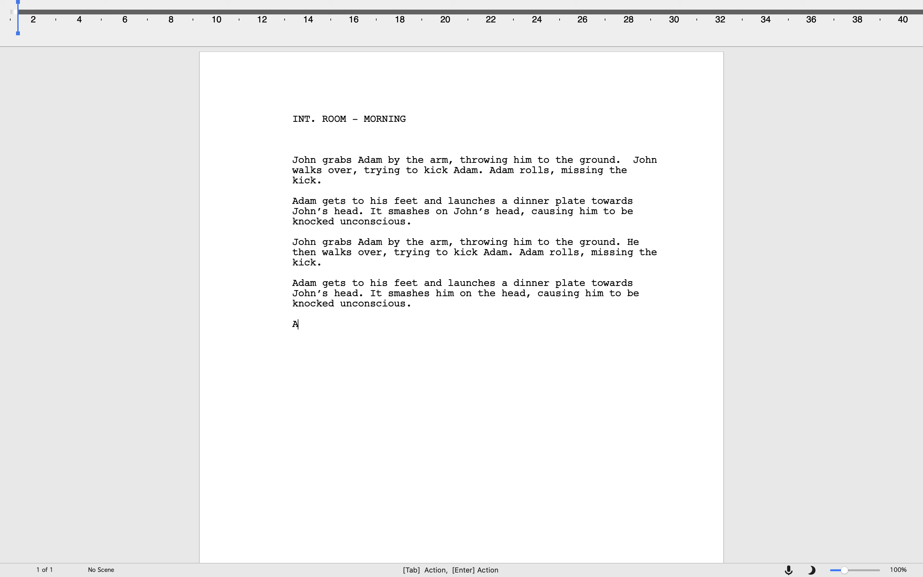
type("nd")
key("BackSpace")
key("BackSpace")
key("BackSpace")
type(", throwing")
key("BackSpace")
key("BackSpace")
key("BackSpace")
key("BackSpace")
key("BackSpace")
key("BackSpace")
key("BackSpace")
key("BackSpace")
key("BackSpace")
key("BackSpace")
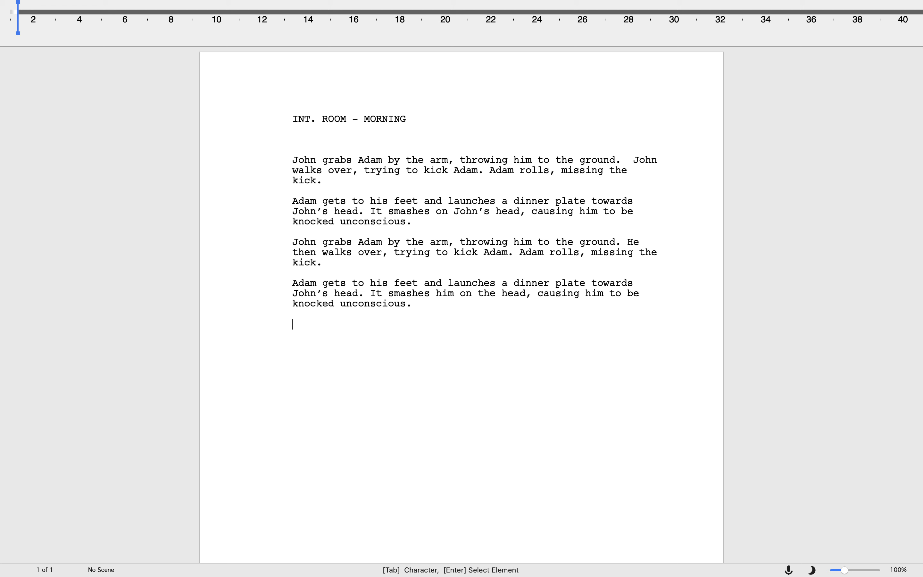
- Write the example lines "John does this and does that." and "John does this, resulting in that." as separate action paragraphs
type("John does this and does that.")
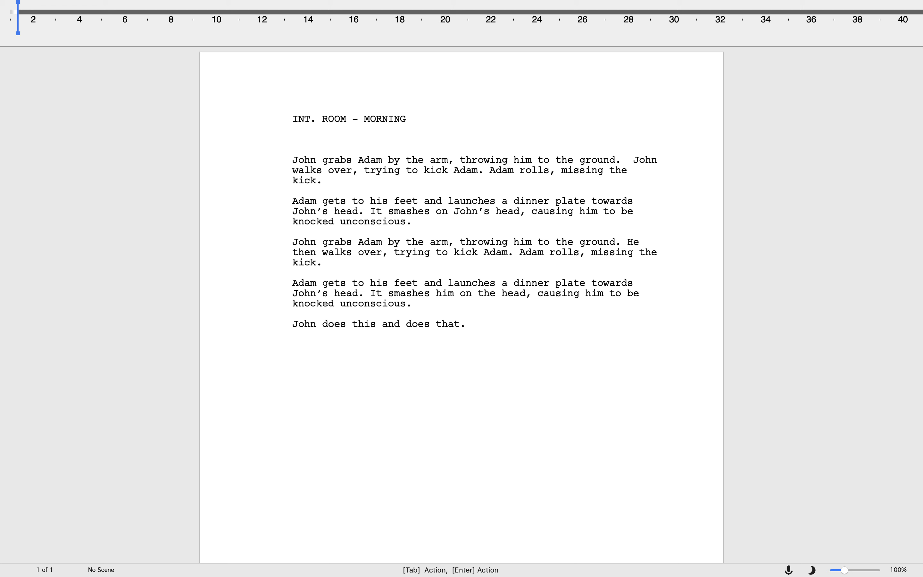
key("Return")
type("John")
left_click(292, 323)
triple_click(311, 320)
left_click(487, 322)
left_click_drag(487, 322, 282, 327)
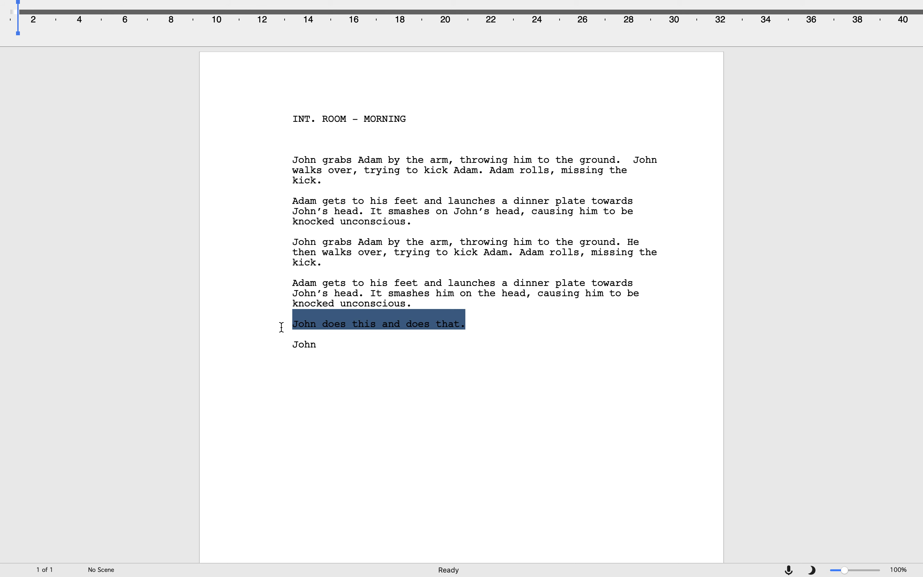
left_click(349, 349)
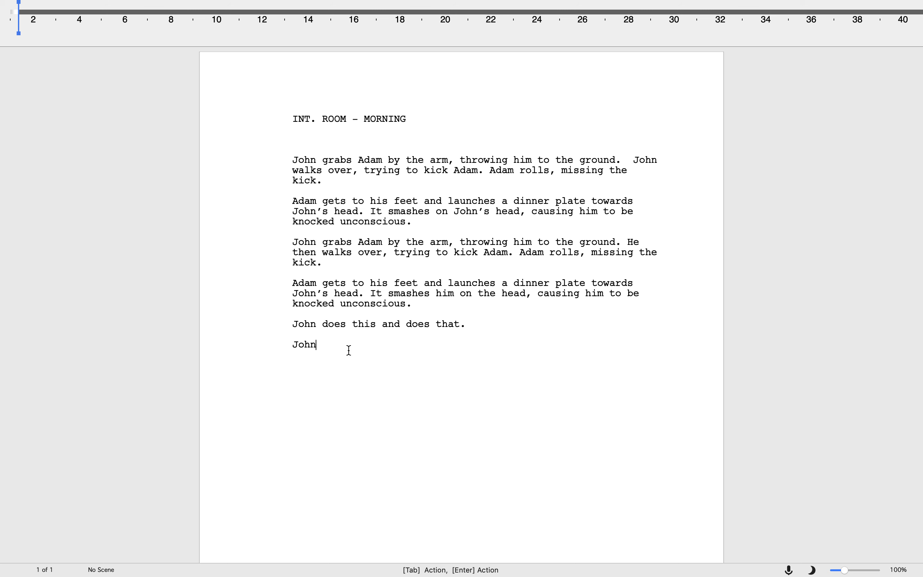
type("does this, resulting in that.")
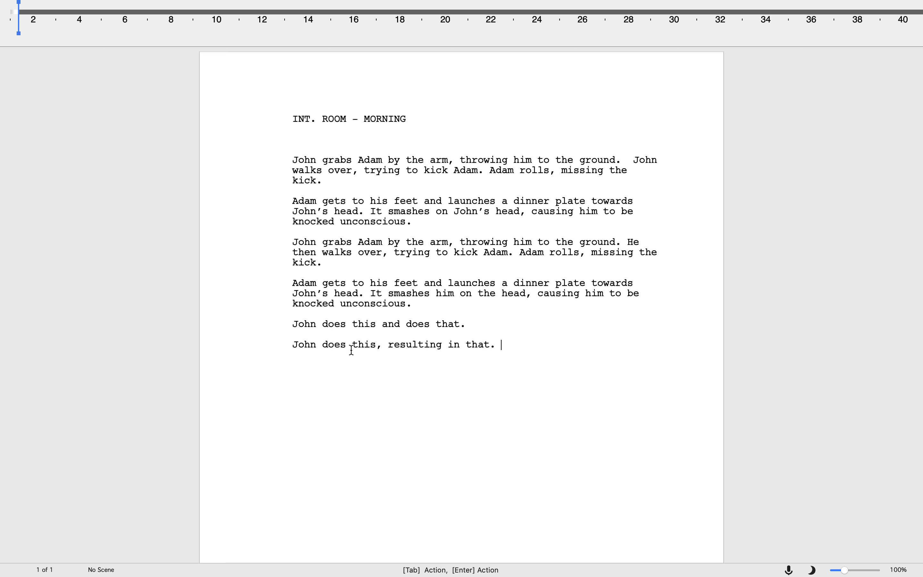
- Highlight "and" in the first example line and part of the second to compare how they connect the actions
left_click(404, 327)
left_click_drag(403, 327, 374, 327)
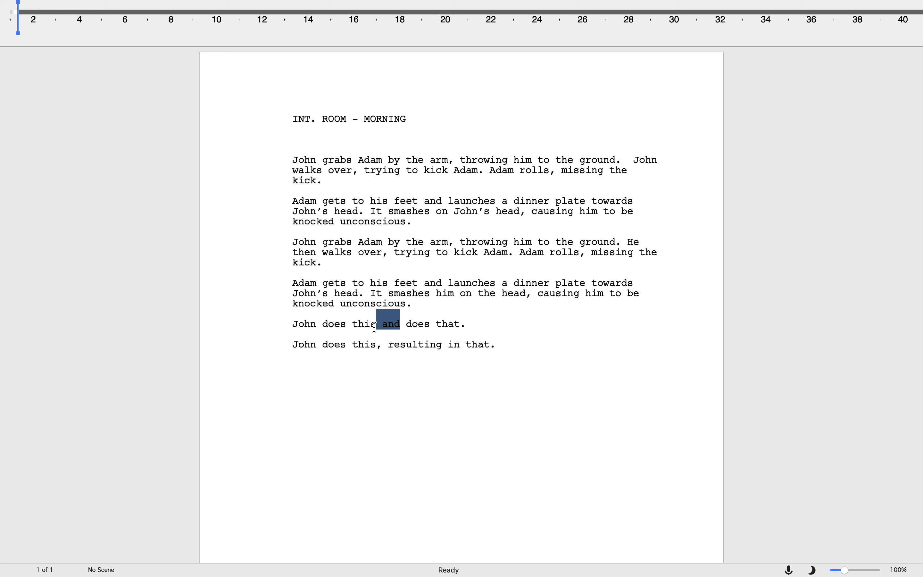
left_click(374, 328)
left_click(381, 345)
key("Down")
double_click(444, 345)
- Add the example lines "John falls over, spilling his coffee." and "John falls over and spills his coffee." below the earlier examples
left_click(490, 351)
key("Return")
type("John falls a")
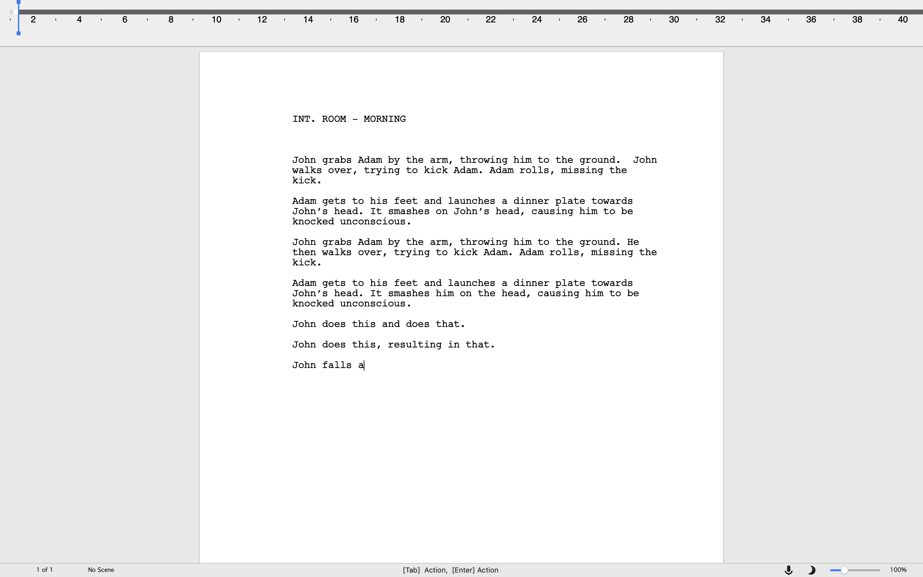
key("BackSpace")
type("over, so")
key("BackSpace")
type("pilling his coffee.")
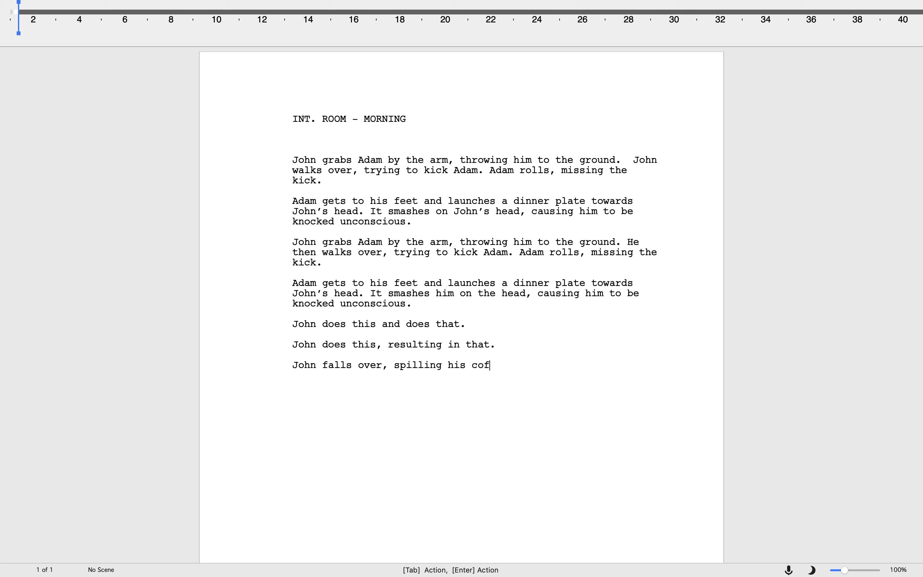
key("Return")
type("John falls over and sp")
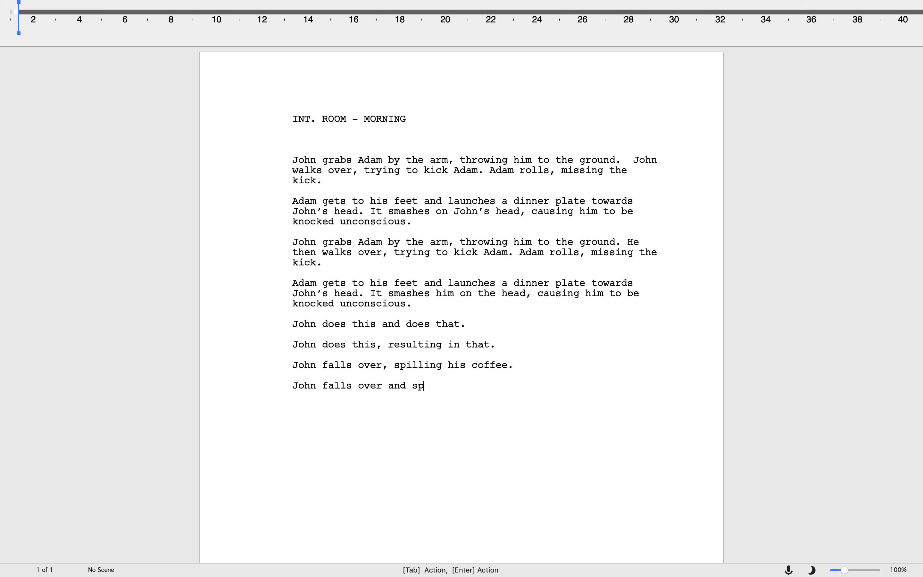
type("ills his coffee.")
- Add the example line "The cat barks and runs to the door." as a new action paragraph
key("Return")
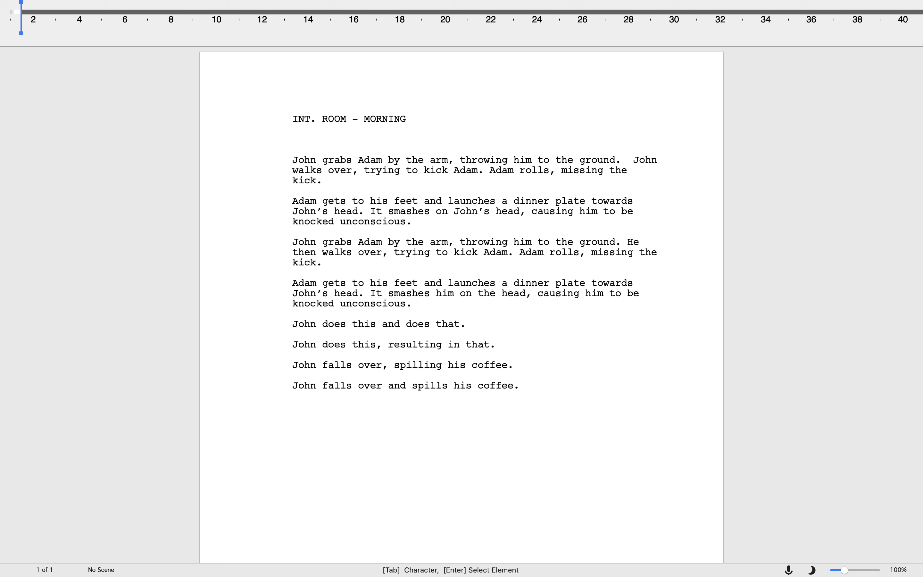
type("The")
type("cat")
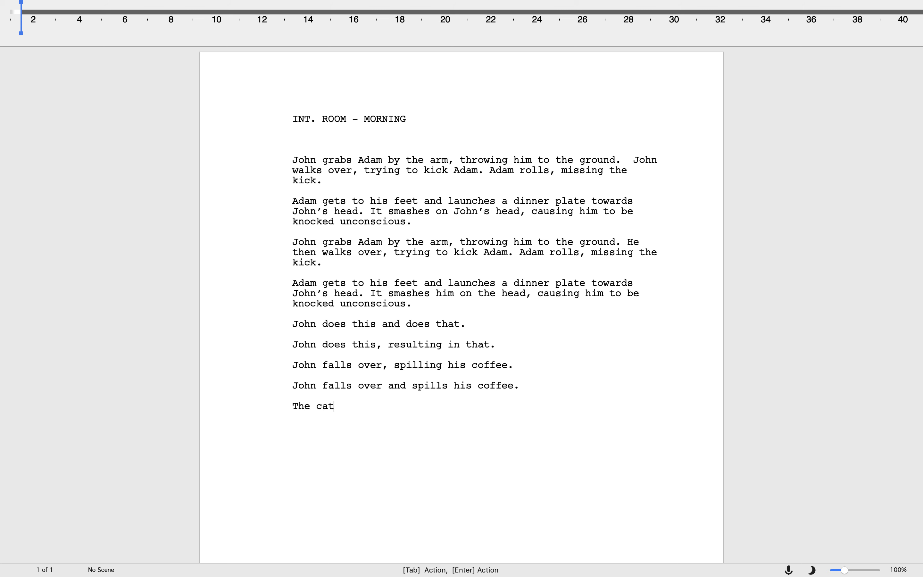
type(" barks and runs to the door d")
key("BackSpace")
type(".")
- Replace "cat" with "dog" in the barking example and add "The dog barks, running to the door." below it
key("Return")
type("The")
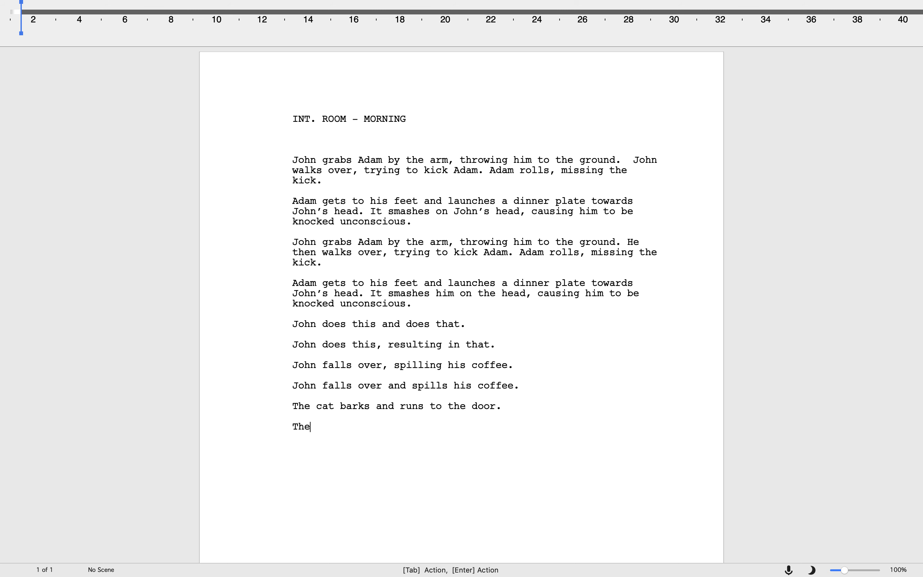
double_click(325, 406)
key("BackSpace")
type("dog")
left_click(329, 427)
type("dog barks, running to the door.")
- Add a third dog example reading "The dog barks, whilst running to the door."
key("Return")
type("The dog")
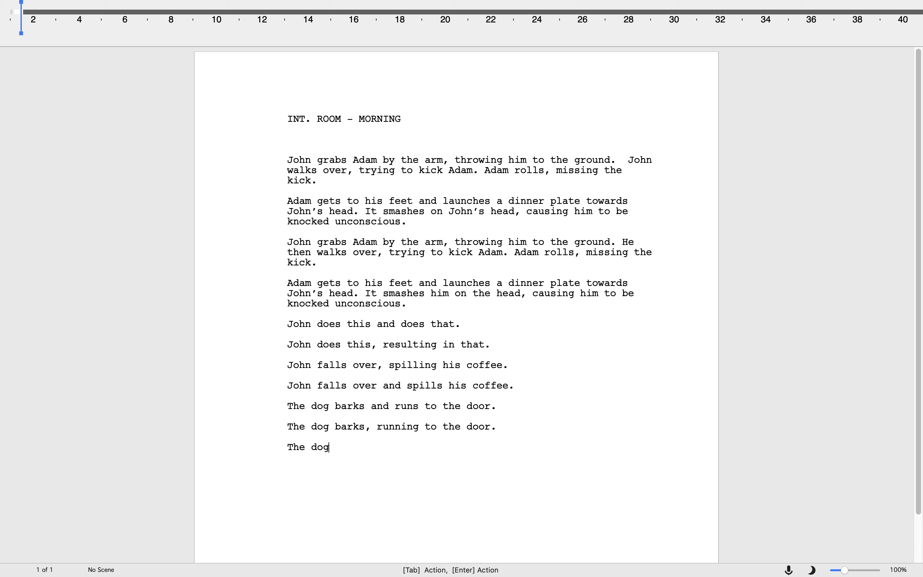
type(" barks, whilst running to the door.")
- Add the example line "The car stops at the traffic lights and four men get out."
key("Return")
type("The sh")
key("BackSpace")
key("BackSpace")
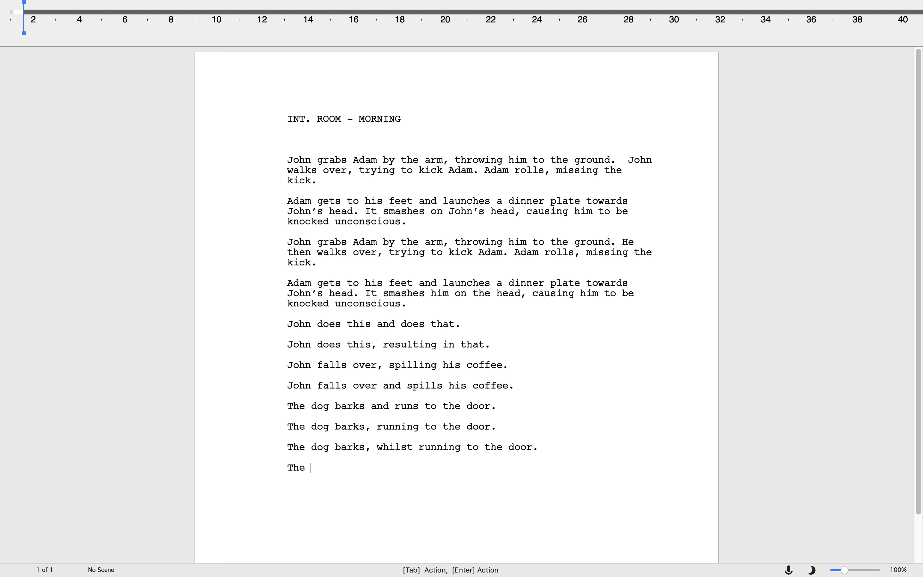
type("car stops at the tar")
key("BackSpace")
key("BackSpace")
type("raffic")
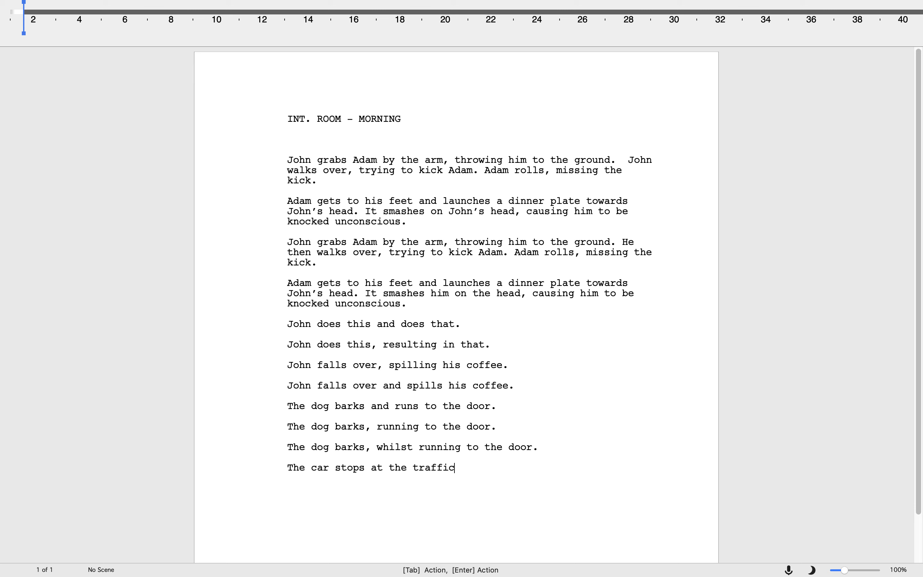
type(" lights and four m")
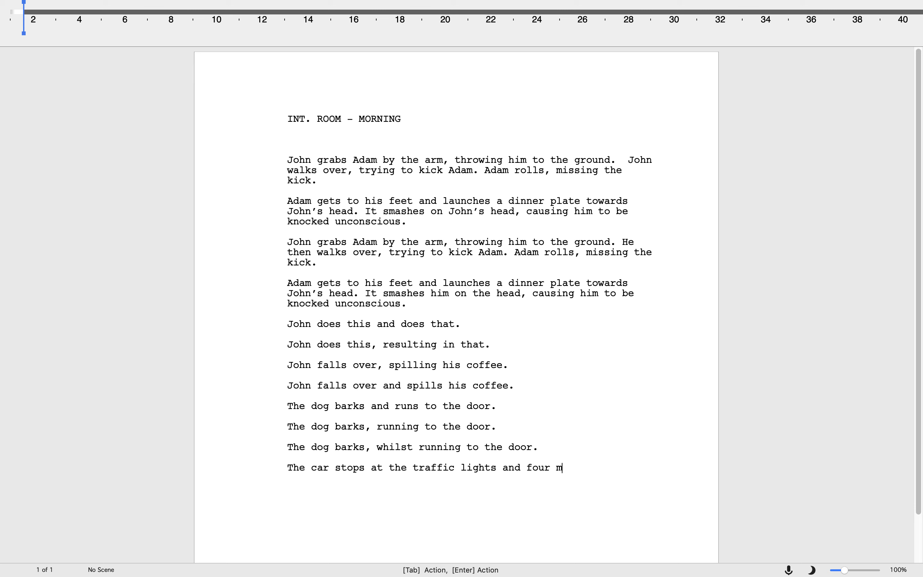
type("en get out.")
- Add a two-sentence version of the car example: "The car stops at the traffic lights. Four men get out."
key("Return")
type("The cr")
key("BackSpace")
key("BackSpace")
type("ar st")
key("BackSpace")
type("stops at the ")
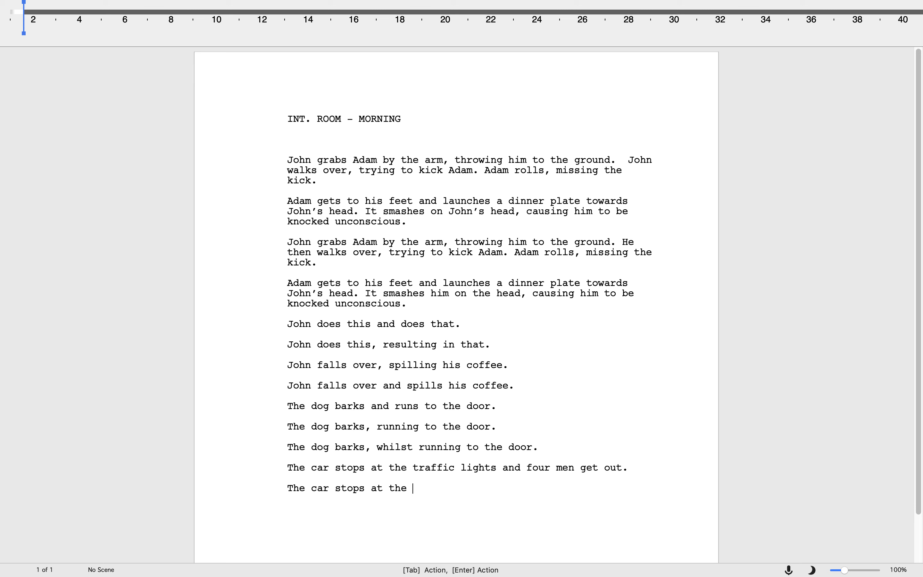
type("traffic lights  Four men get out")
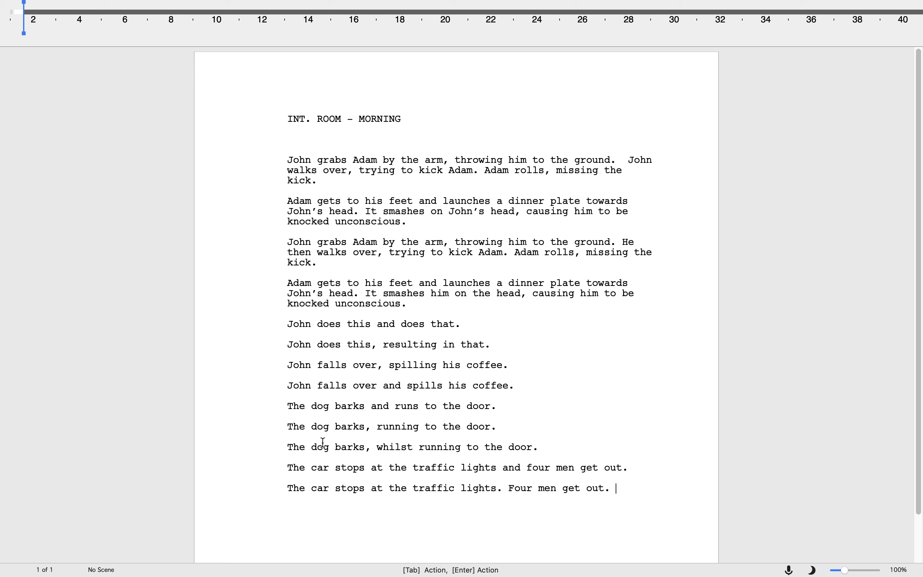
type(".")
- Add a comma version of the car example: "The car stops at the traffic lights, four men get out."
key("Return")
type("The cae s")
key("BackSpace")
key("BackSpace")
key("BackSpace")
type("r stops ")
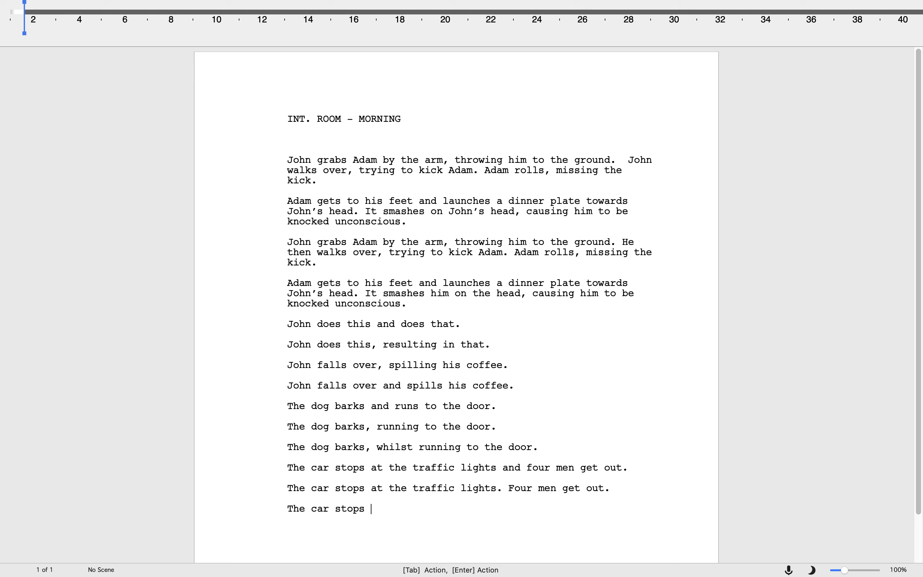
type("at the traffic lights, four men ge")
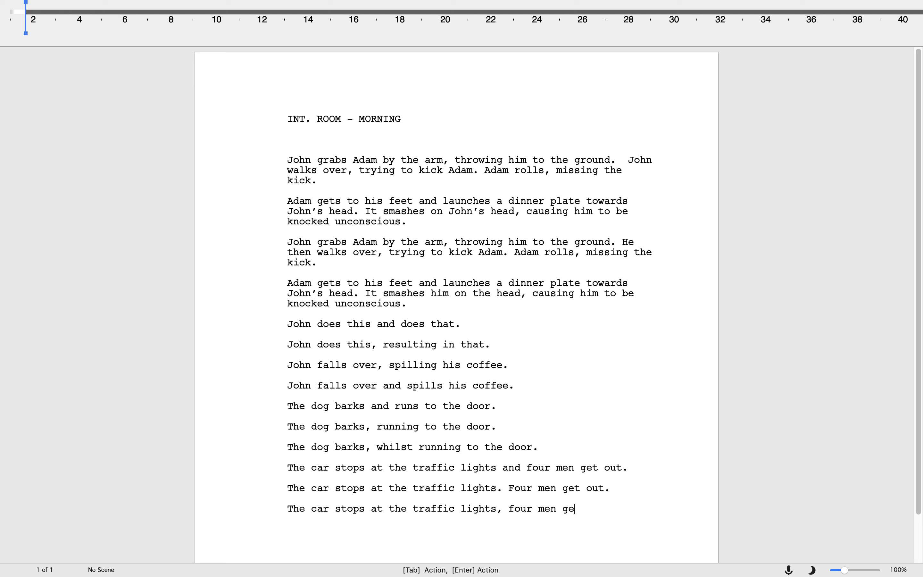
type("t out.")
- Highlight the three car example lines in turn and together to compare their phrasing
left_click_drag(604, 521, 281, 489)
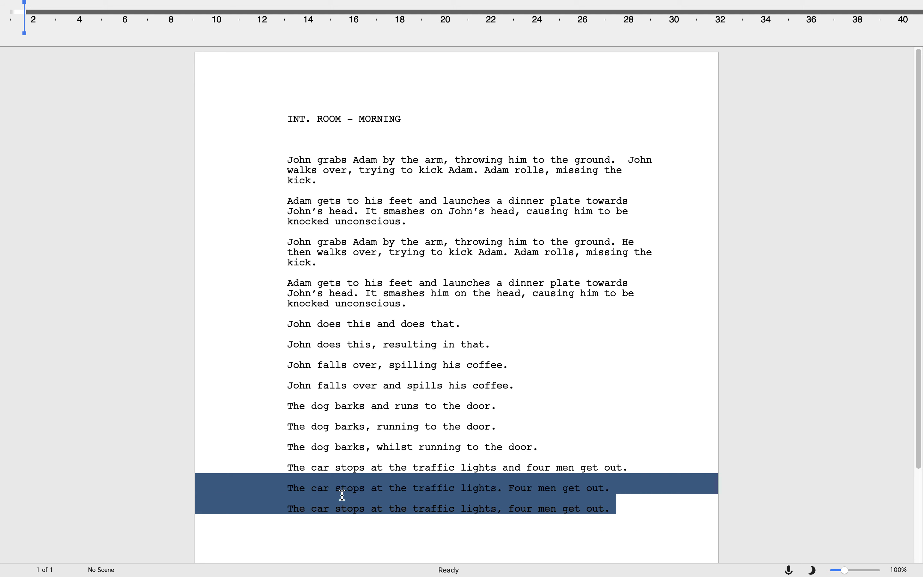
left_click(396, 508)
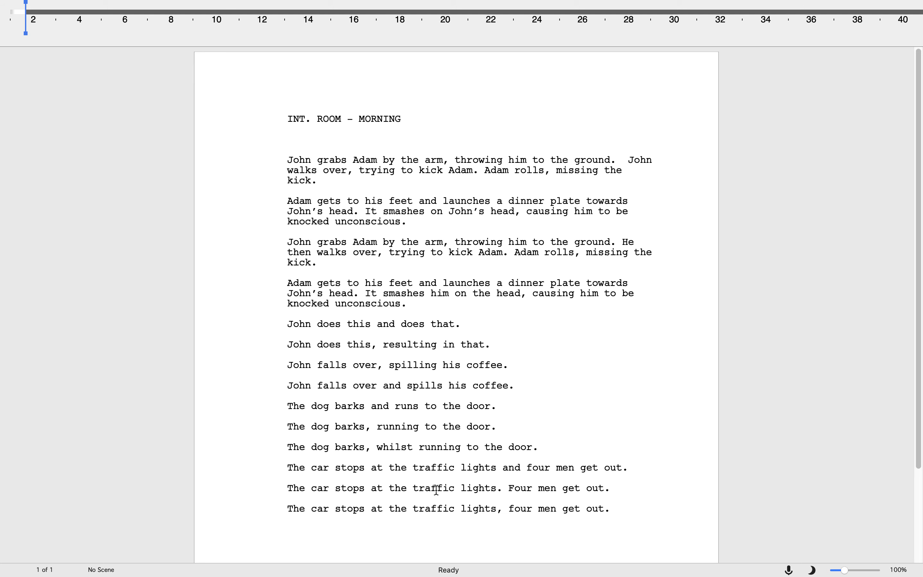
left_click_drag(616, 509, 415, 510)
left_click_drag(350, 520, 282, 511)
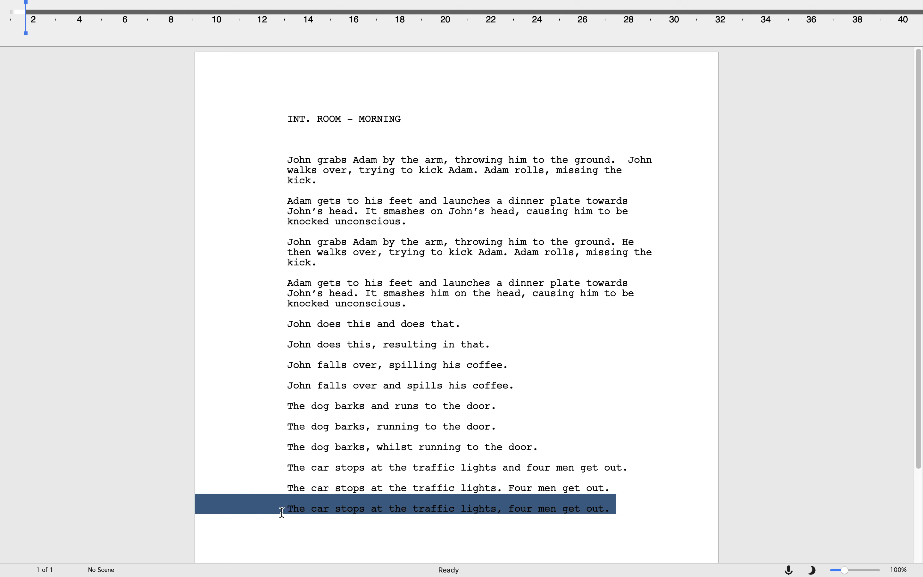
left_click(400, 520)
left_click_drag(618, 511, 276, 476)
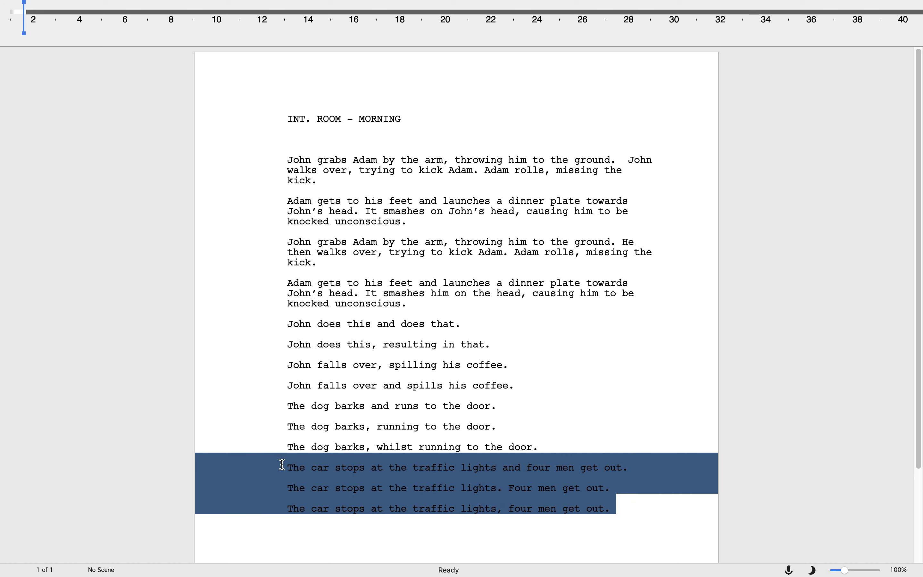
left_click(287, 467)
left_click_drag(628, 468, 288, 467)
left_click(388, 446)
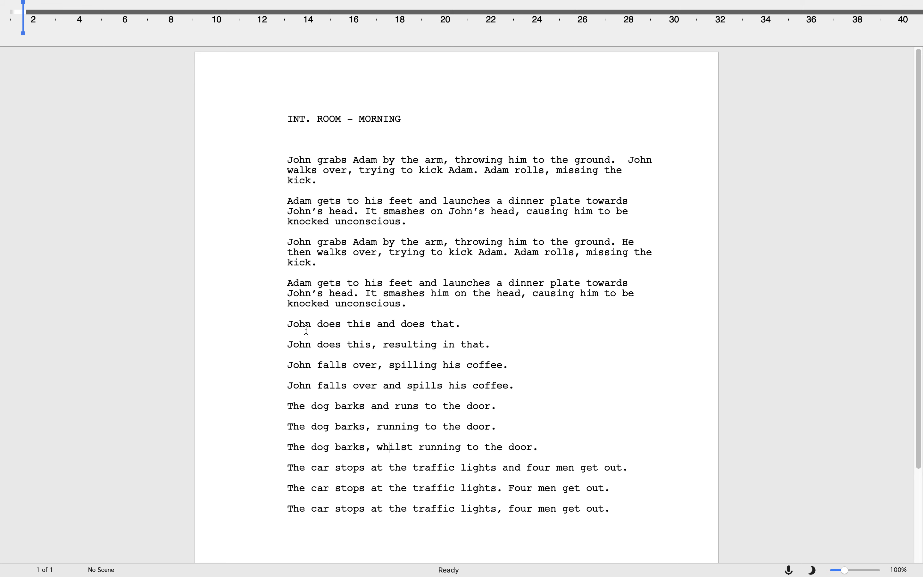
- Delete all the example lines below the last fight paragraph, along with the empty line they leave
left_click_drag(614, 508, 254, 220)
left_click(444, 375)
left_click_drag(619, 508, 308, 315)
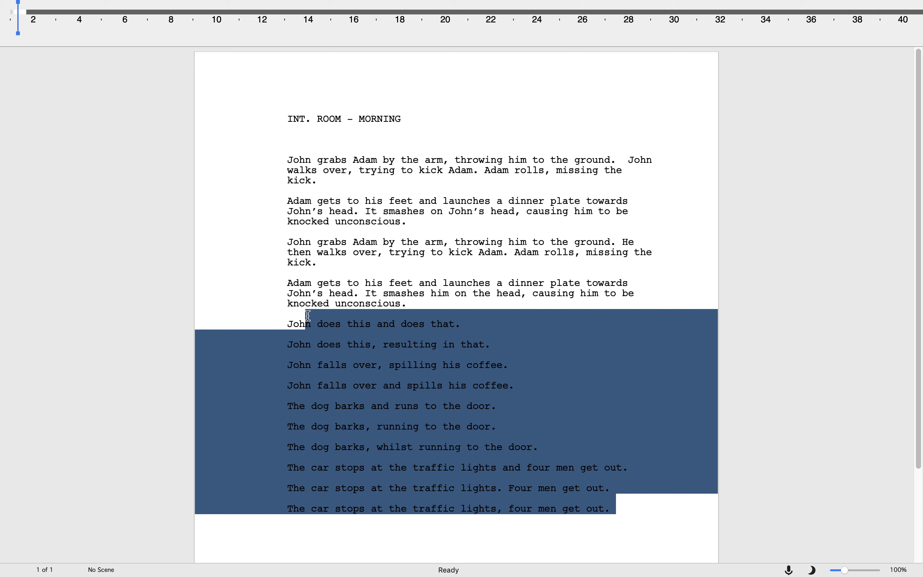
left_click(323, 337)
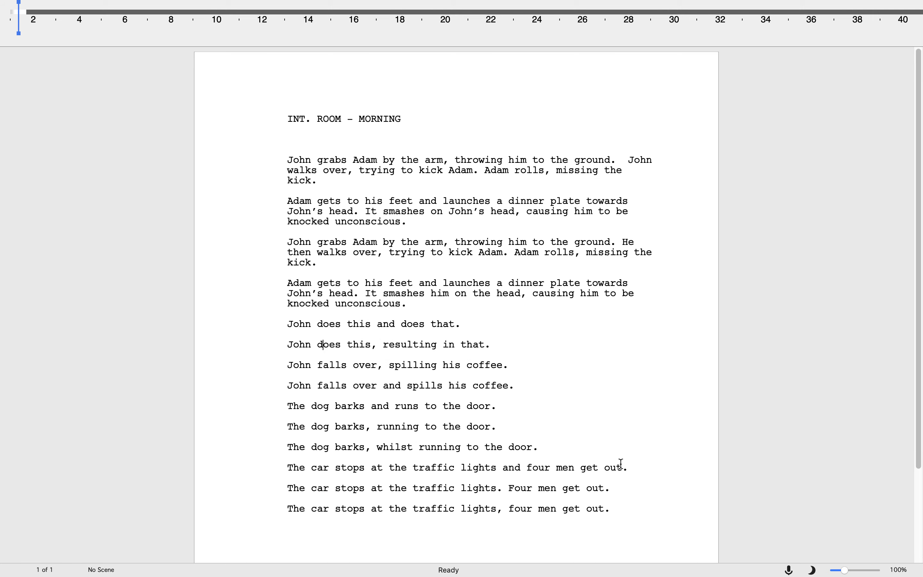
left_click_drag(628, 512, 267, 317)
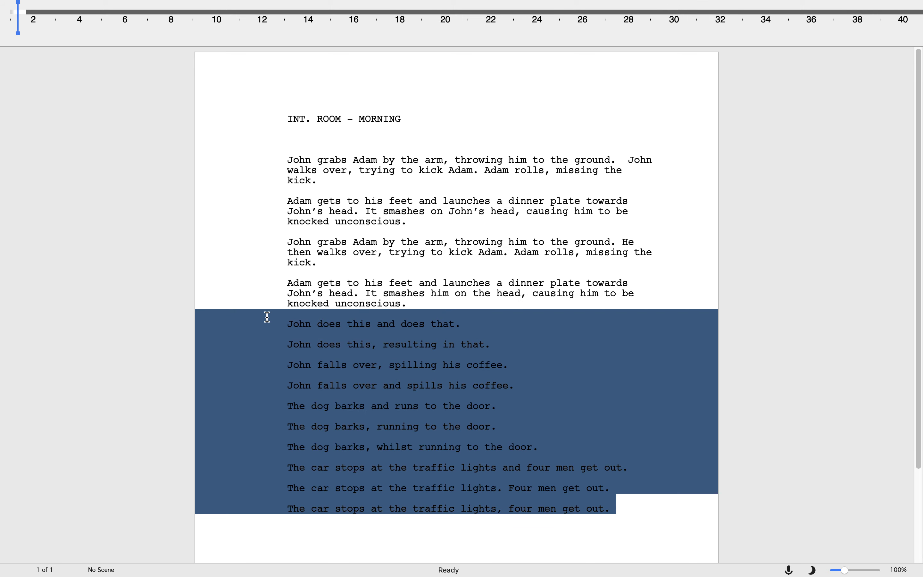
key("BackSpace")
key("BackSpace")
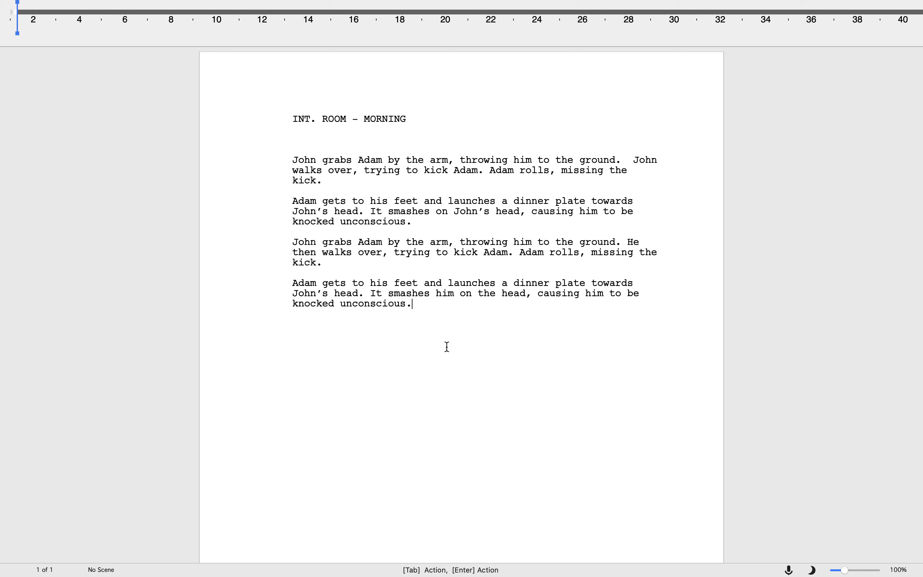
mouse_move(760, 4)
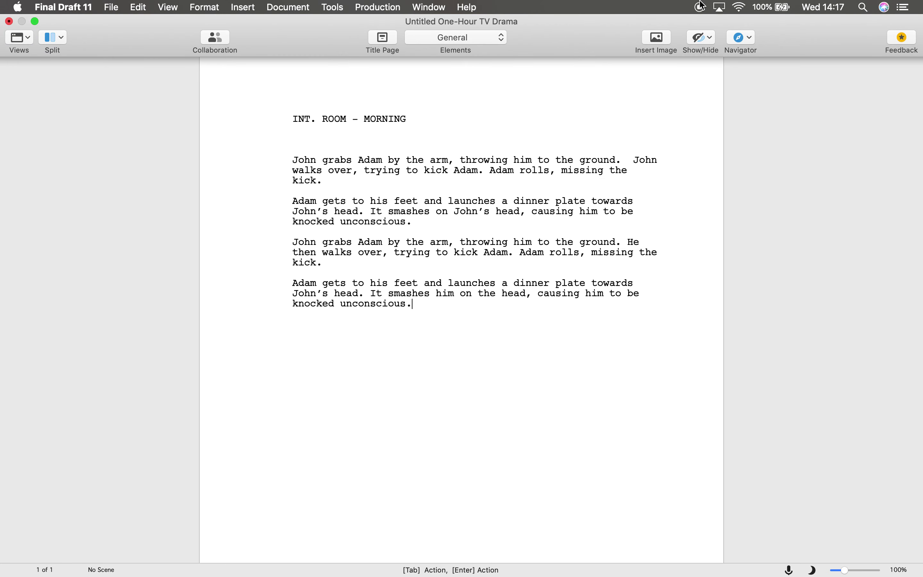